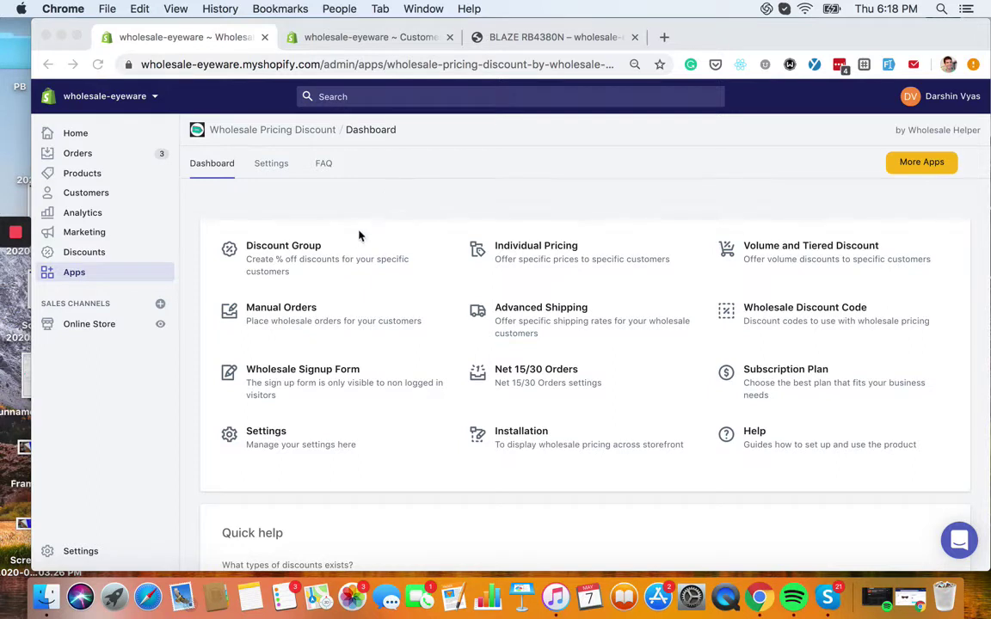
Bring the store admin showing the Wholesale Pricing Discount dashboard into focus
{"action": "left_click", "coordinate": [360, 185]}
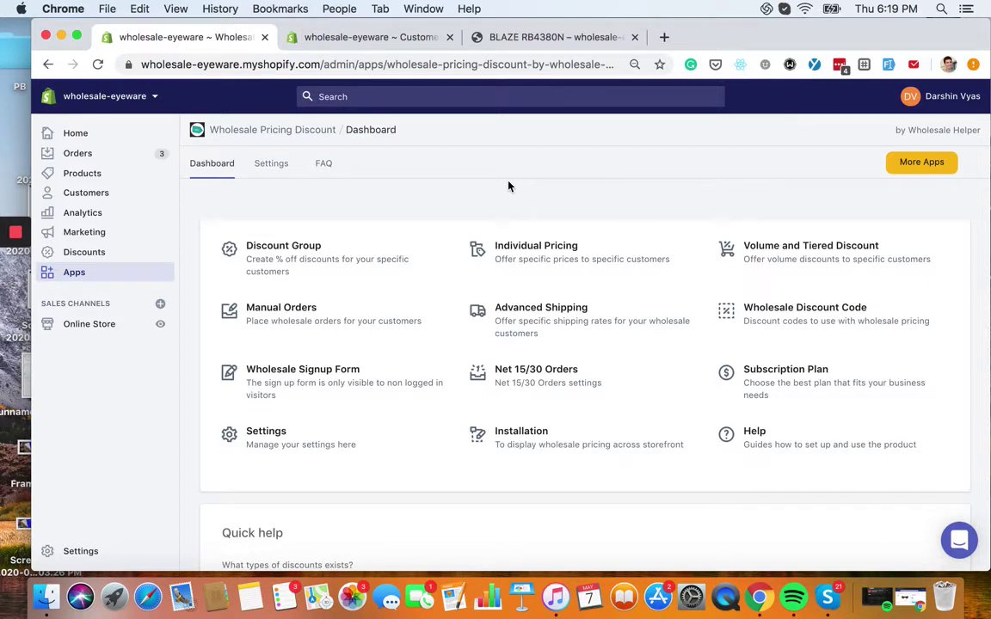
In the discount group list, toggle the Government group on and back off, then start a new group
{"action": "left_click", "coordinate": [322, 259]}
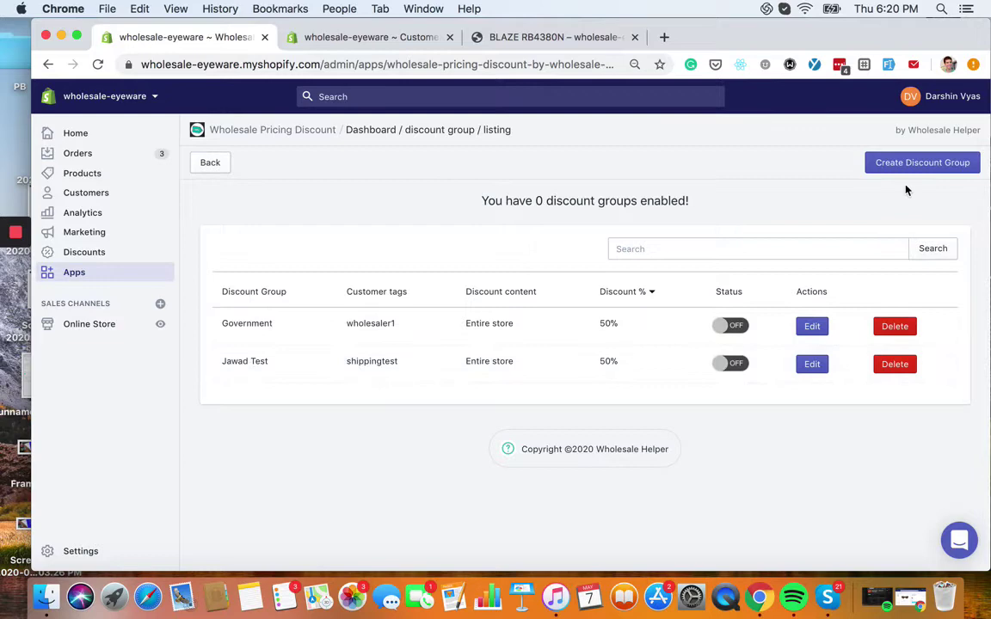
{"action": "left_click", "coordinate": [727, 334]}
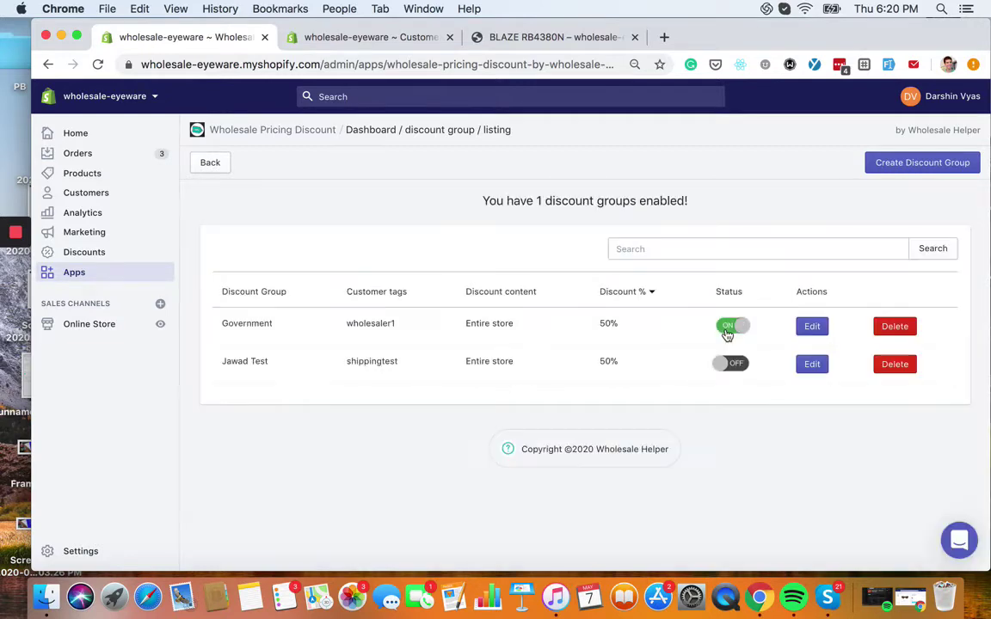
{"action": "left_click", "coordinate": [894, 168]}
{"action": "left_click", "coordinate": [899, 163]}
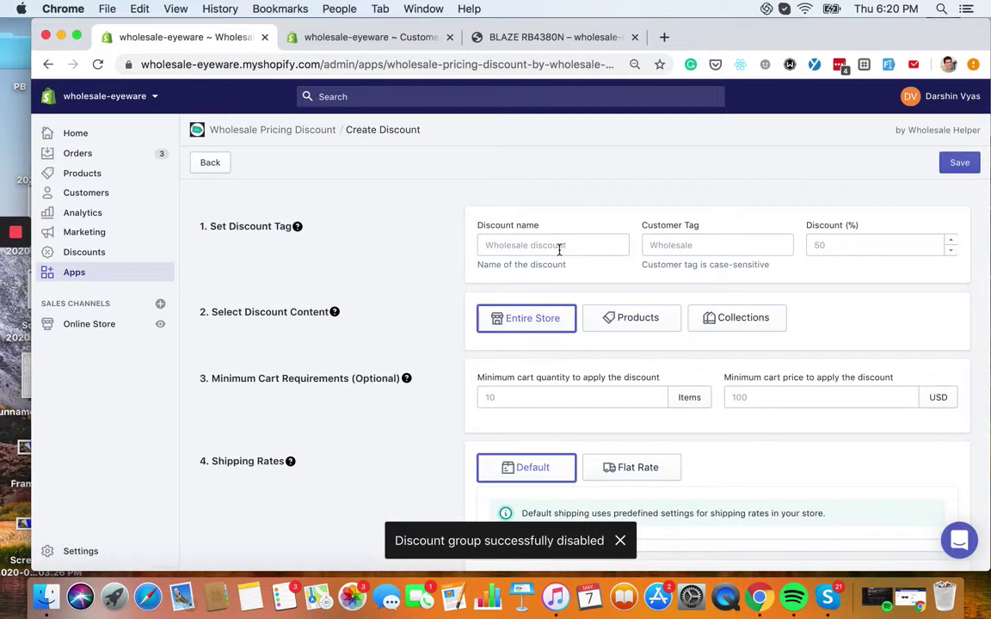
Enter 'wholesale' as discount name and customer tag, and set the discount to 50%
{"action": "left_click", "coordinate": [559, 247]}
{"action": "type", "text": "wholesale"}
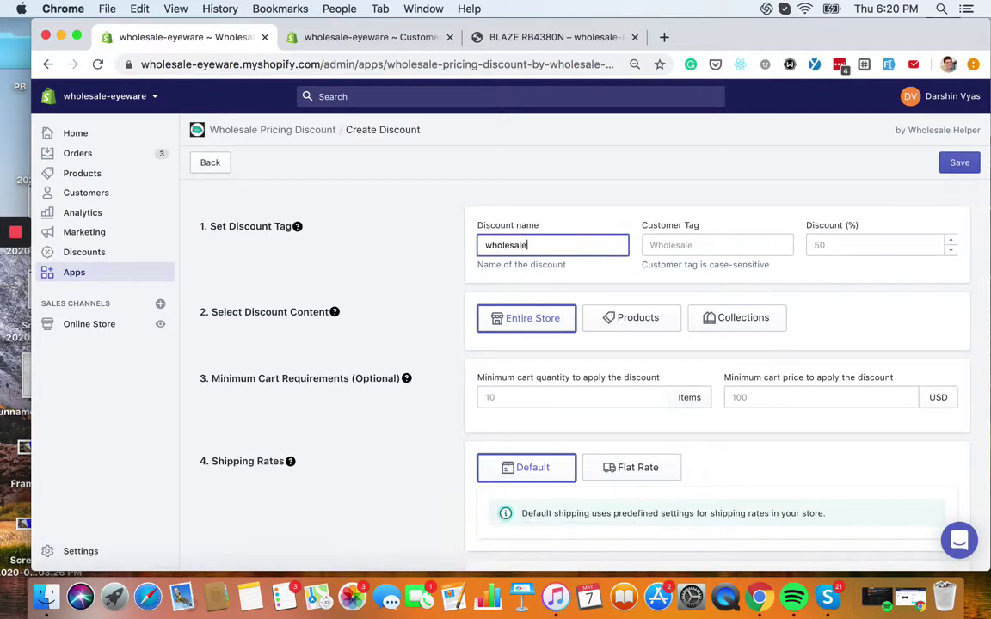
{"action": "left_click", "coordinate": [685, 244]}
{"action": "type", "text": "whole"}
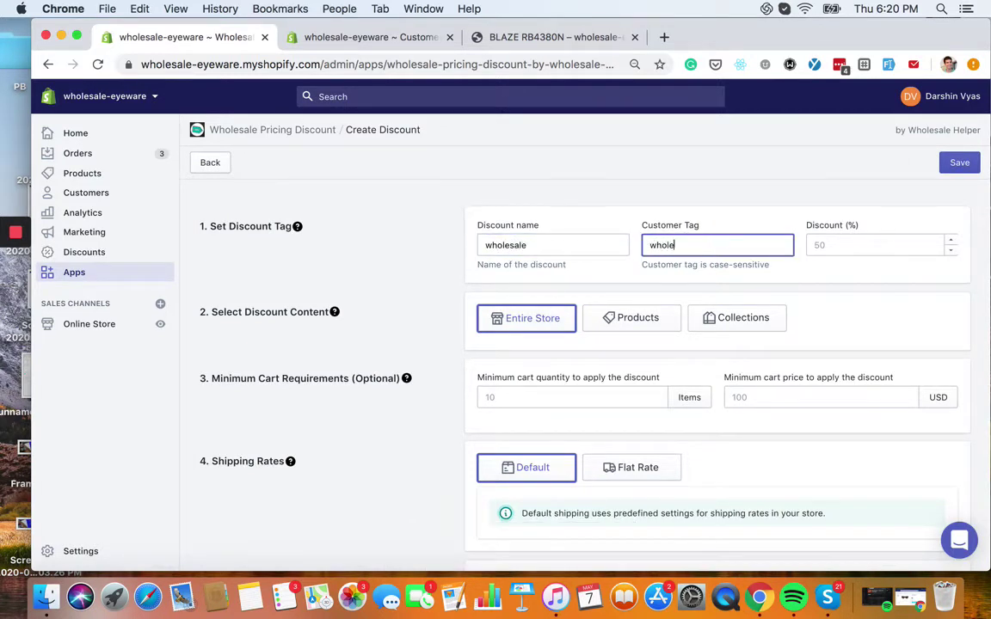
{"action": "type", "text": "sale"}
{"action": "left_click_drag", "start_coordinate": [643, 265], "coordinate": [690, 247]}
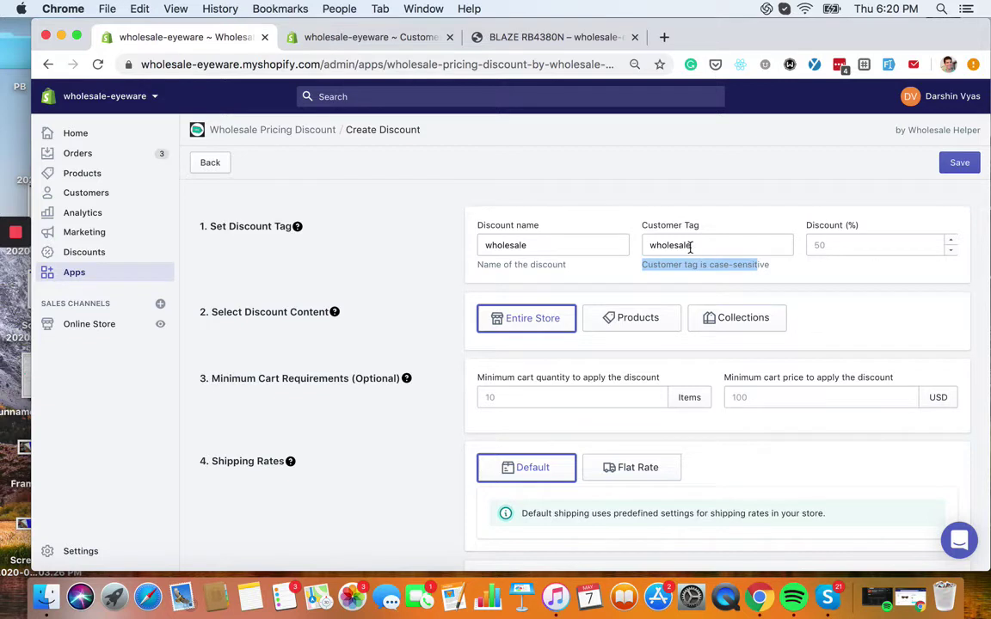
{"action": "left_click", "coordinate": [818, 246]}
{"action": "type", "text": "50"}
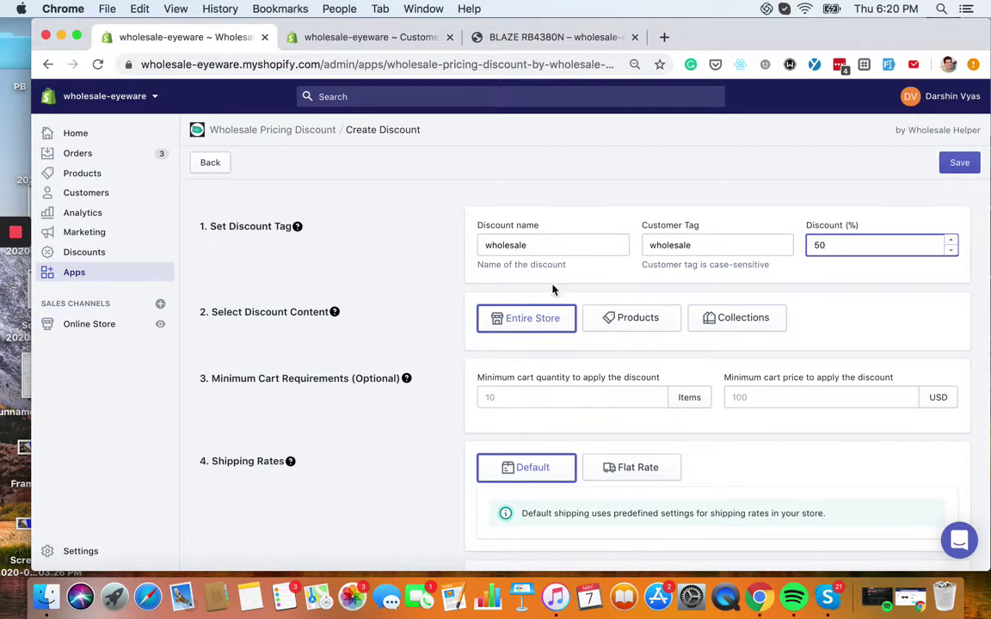
Set the discount content to Products and browse the product chooser without adding any
{"action": "left_click", "coordinate": [621, 330]}
{"action": "left_click", "coordinate": [539, 362]}
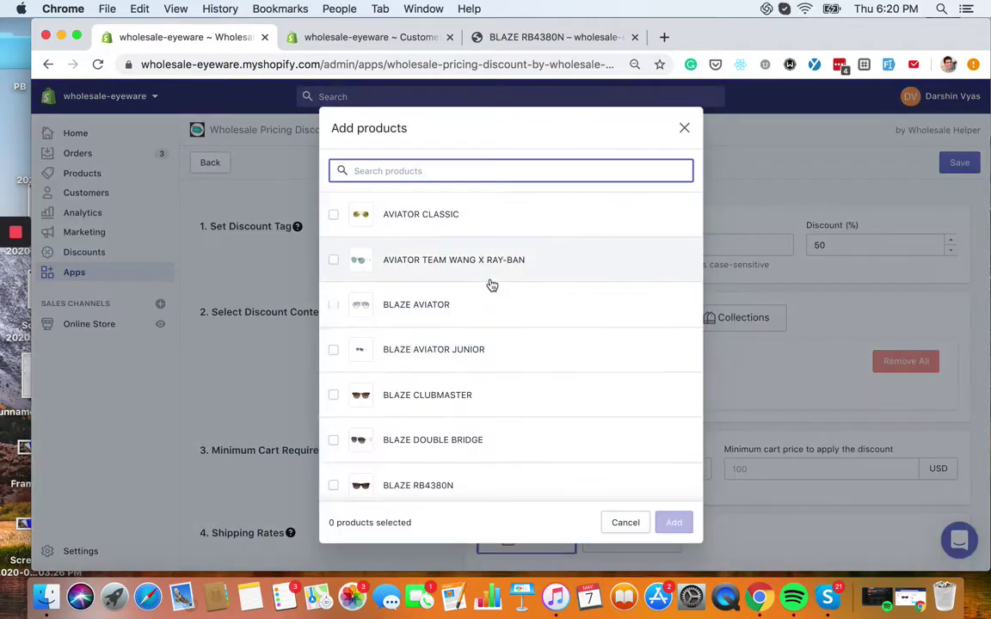
{"action": "scroll", "coordinate": [491, 284], "scroll_direction": "down", "scroll_amount": 3}
{"action": "scroll", "coordinate": [491, 285], "scroll_direction": "down", "scroll_amount": 2}
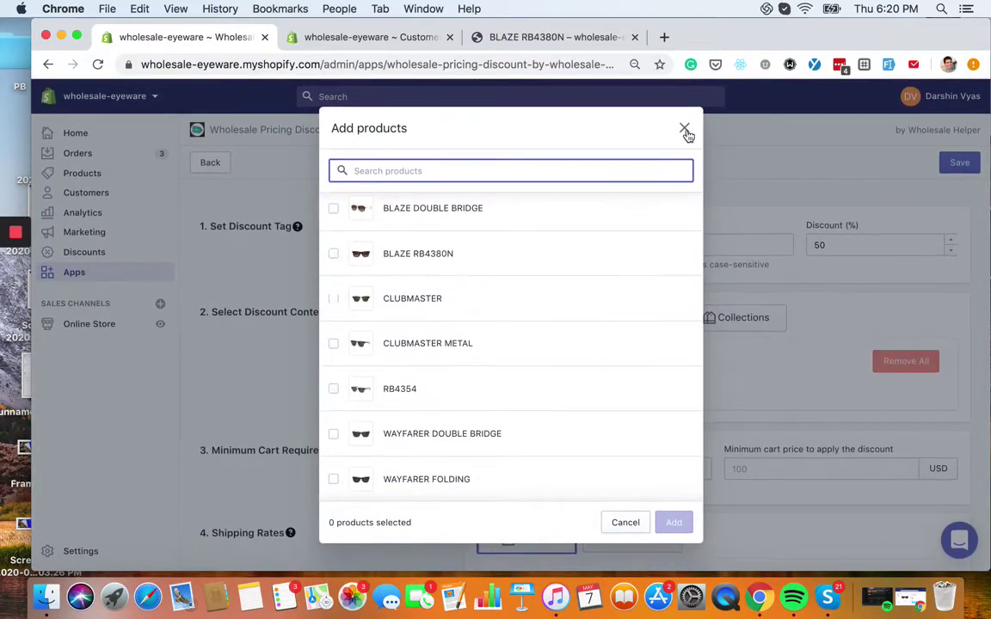
{"action": "left_click", "coordinate": [684, 128]}
Switch the content to Collections with none selected, then view the BLAZE RB4380N storefront page
{"action": "left_click", "coordinate": [727, 325]}
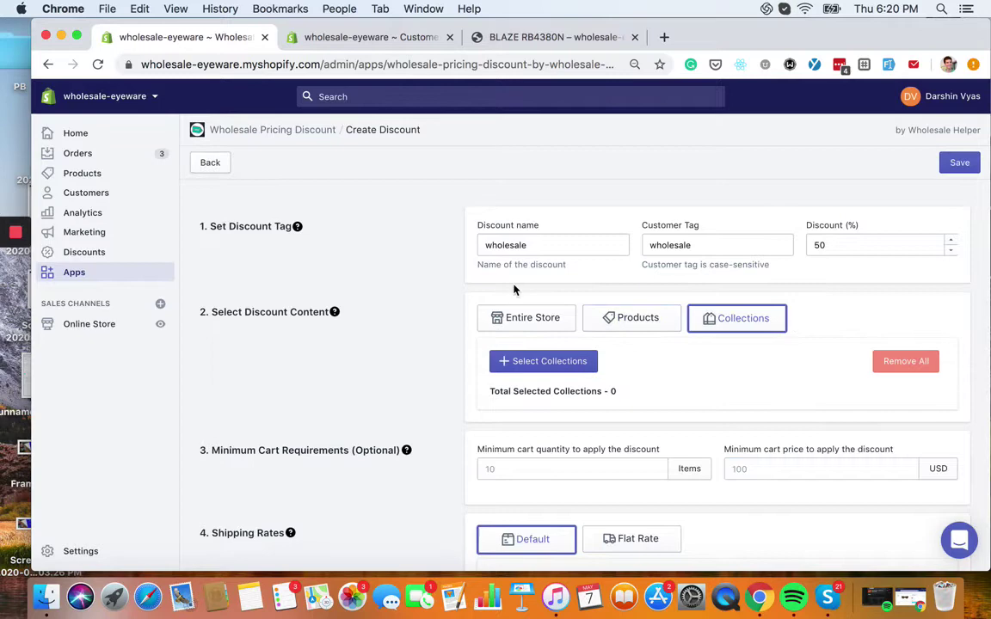
{"action": "left_click", "coordinate": [530, 360]}
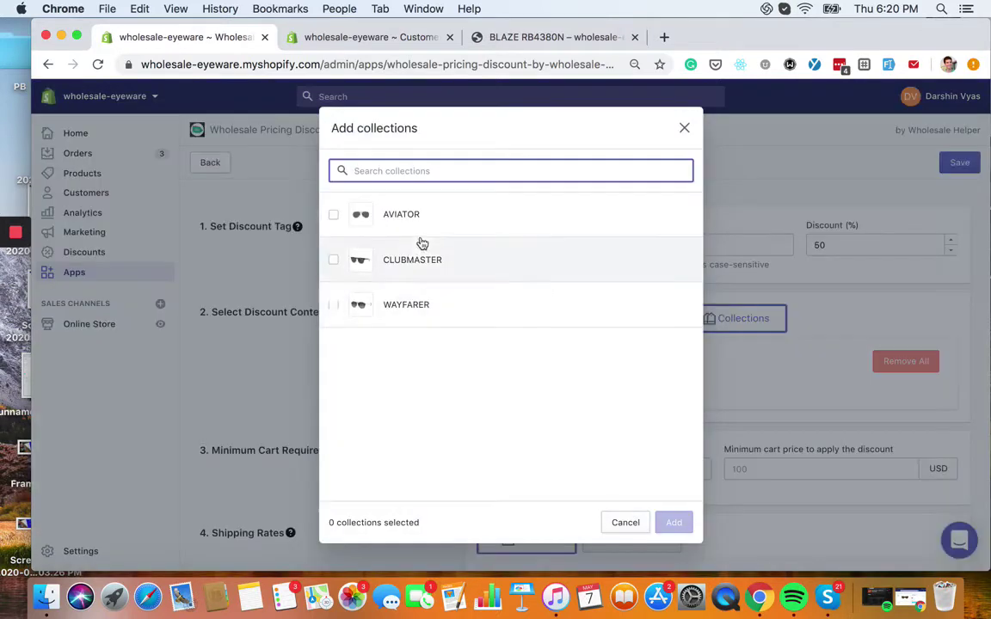
{"action": "left_click", "coordinate": [685, 128]}
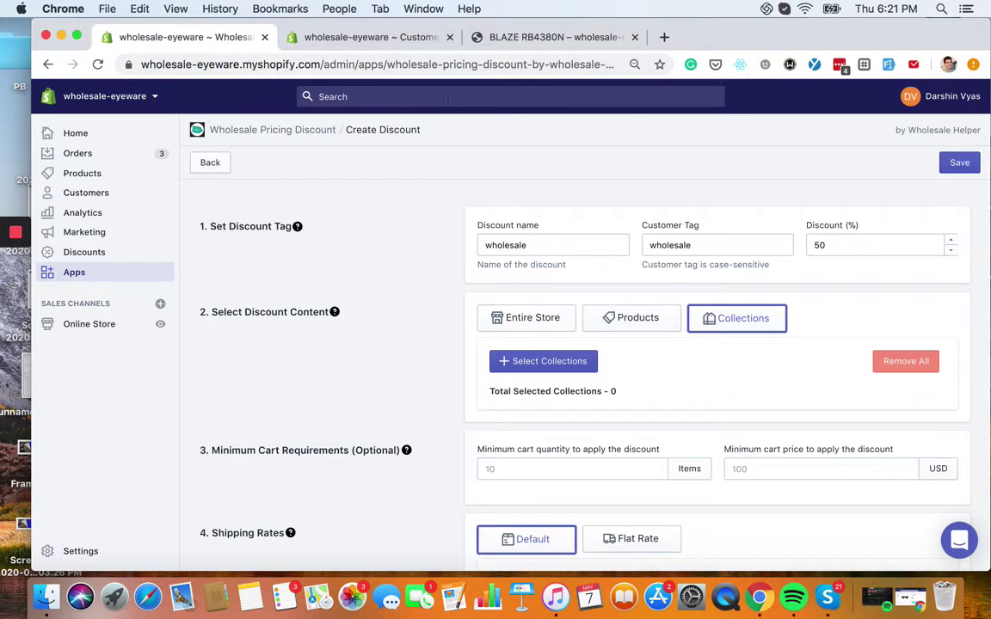
{"action": "left_click", "coordinate": [522, 35]}
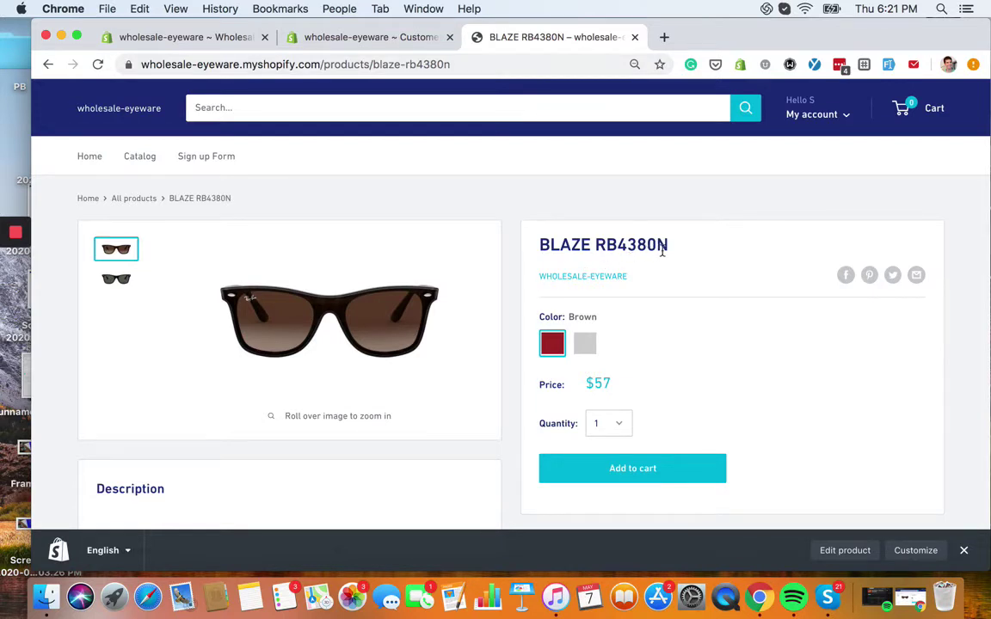
Reload the BLAZE RB4380N product page in the main browser window
{"action": "left_click", "coordinate": [553, 65]}
{"action": "key", "text": "Return"}
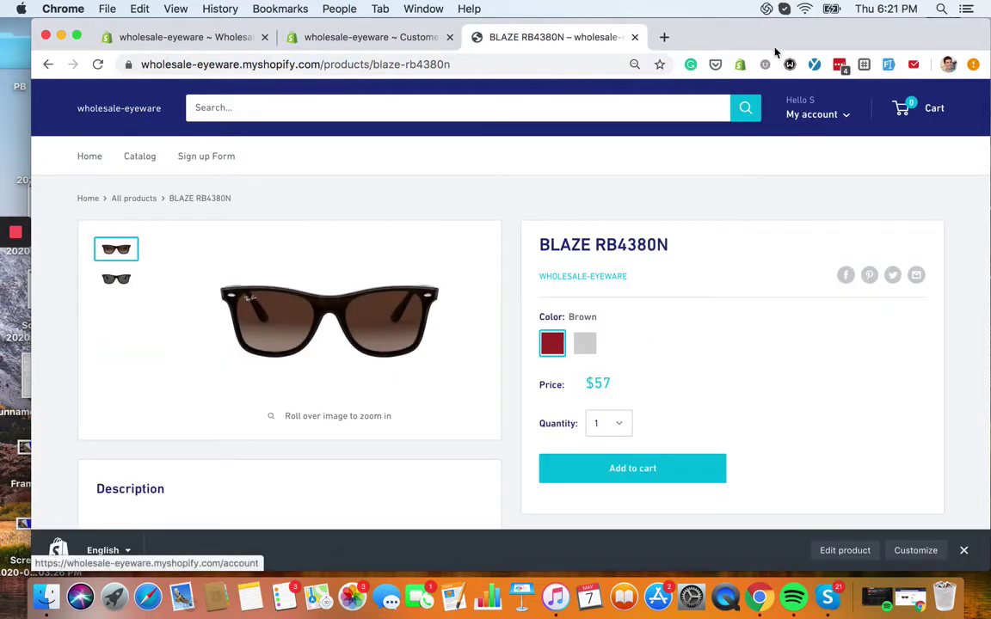
{"action": "left_click_drag", "start_coordinate": [773, 47], "coordinate": [749, 37]}
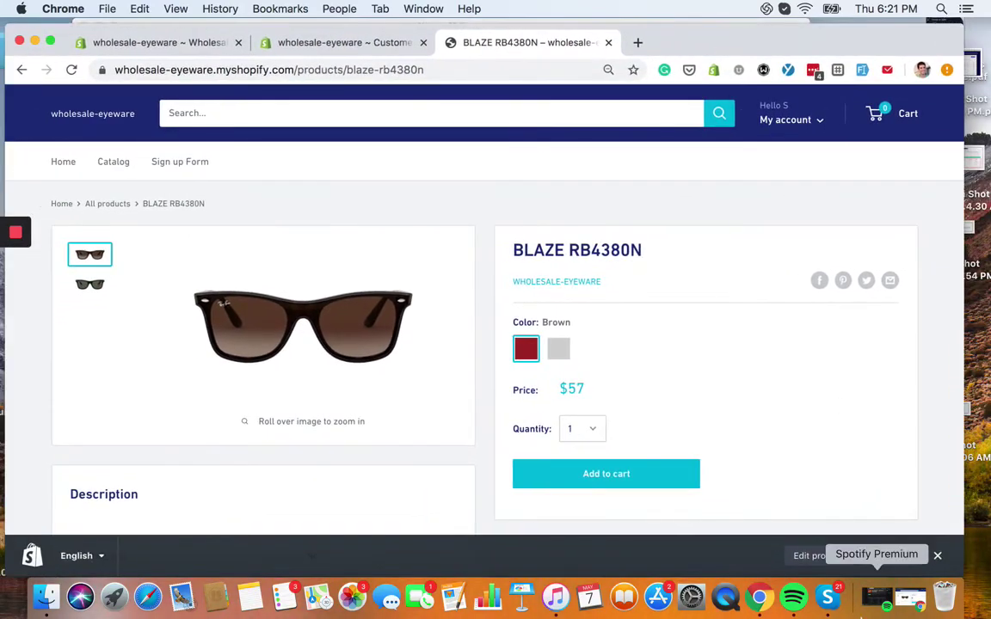
In the logged-out private window, check My account, reload the product page at $57, then minimize it
{"action": "left_click", "coordinate": [877, 597]}
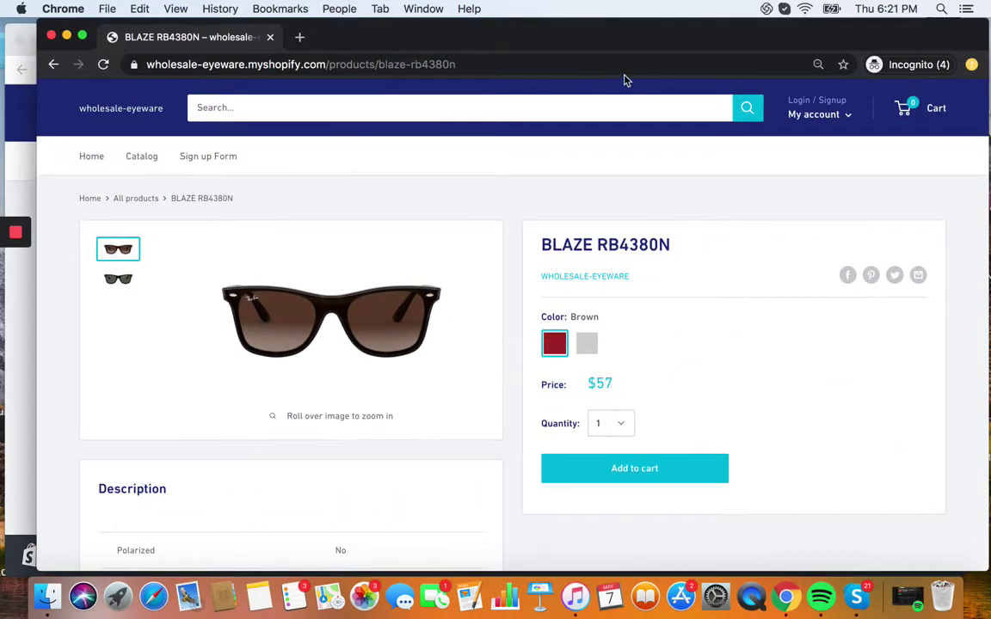
{"action": "left_click", "coordinate": [822, 115]}
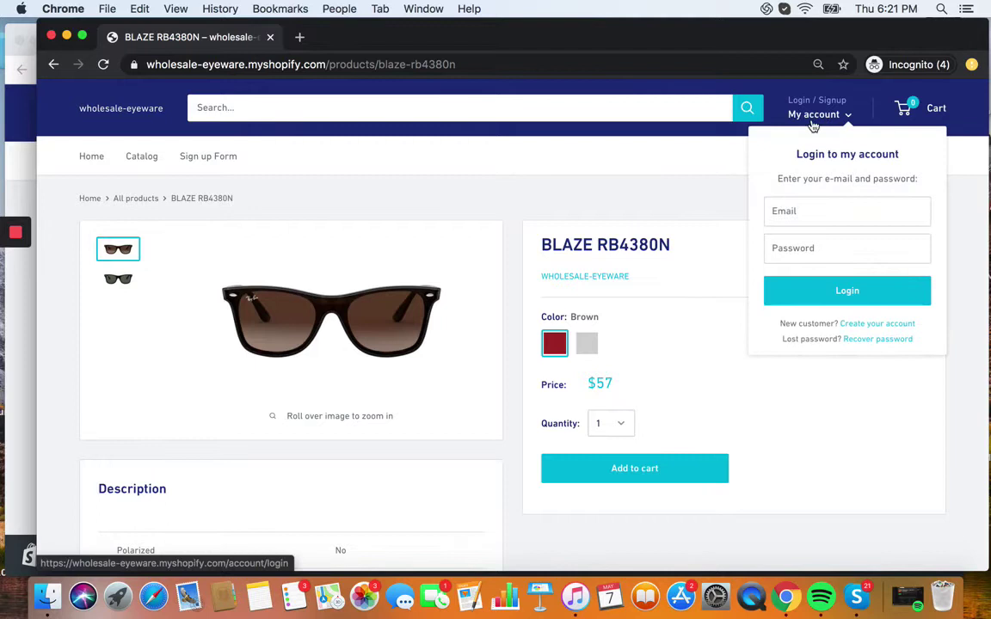
{"action": "left_click", "coordinate": [637, 161]}
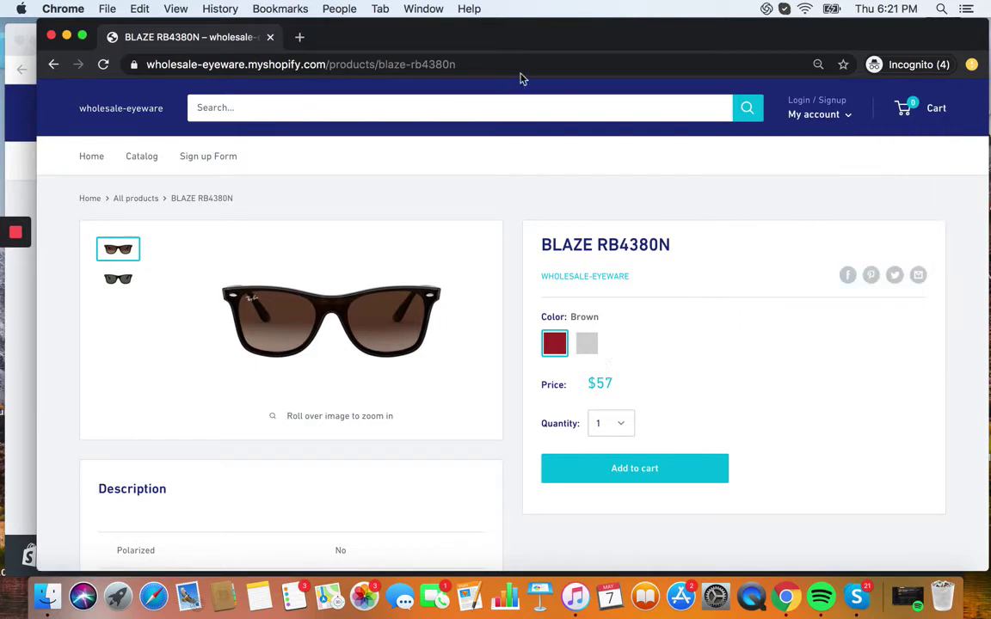
{"action": "left_click", "coordinate": [479, 68]}
{"action": "key", "text": "Return"}
{"action": "left_click_drag", "start_coordinate": [597, 244], "coordinate": [679, 250]}
{"action": "key", "text": "super+c"}
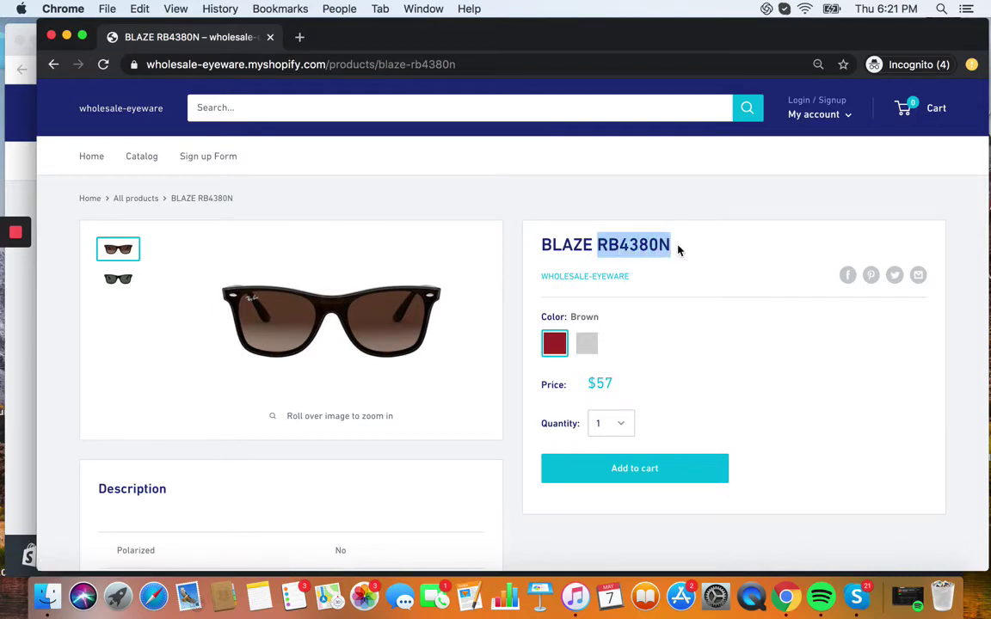
{"action": "left_click", "coordinate": [66, 35]}
Back on the discount form, search products for RB4380N and add only BLAZE RB4380N
{"action": "left_click", "coordinate": [275, 43]}
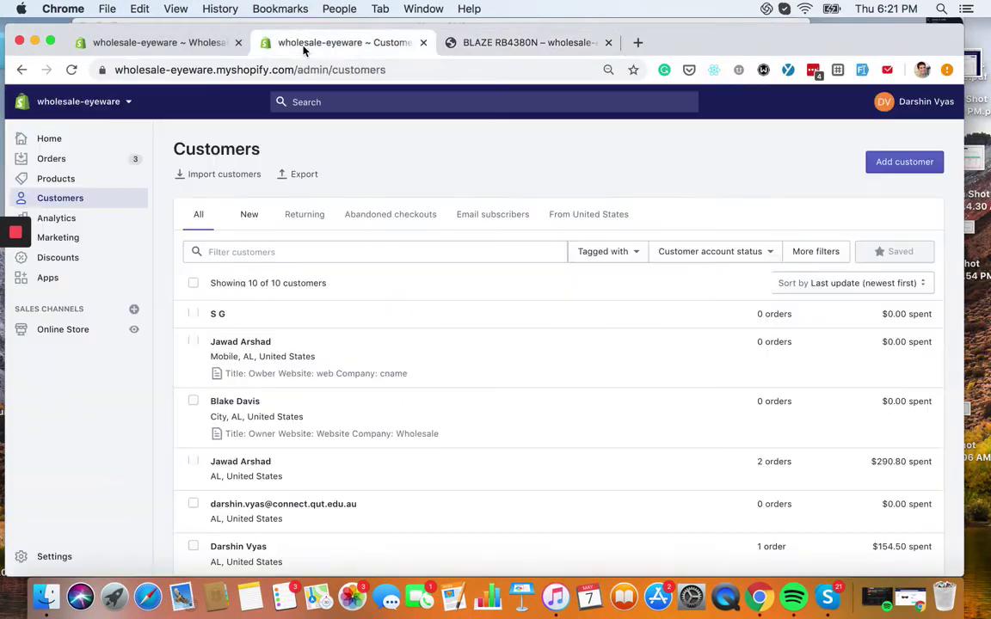
{"action": "left_click", "coordinate": [180, 51]}
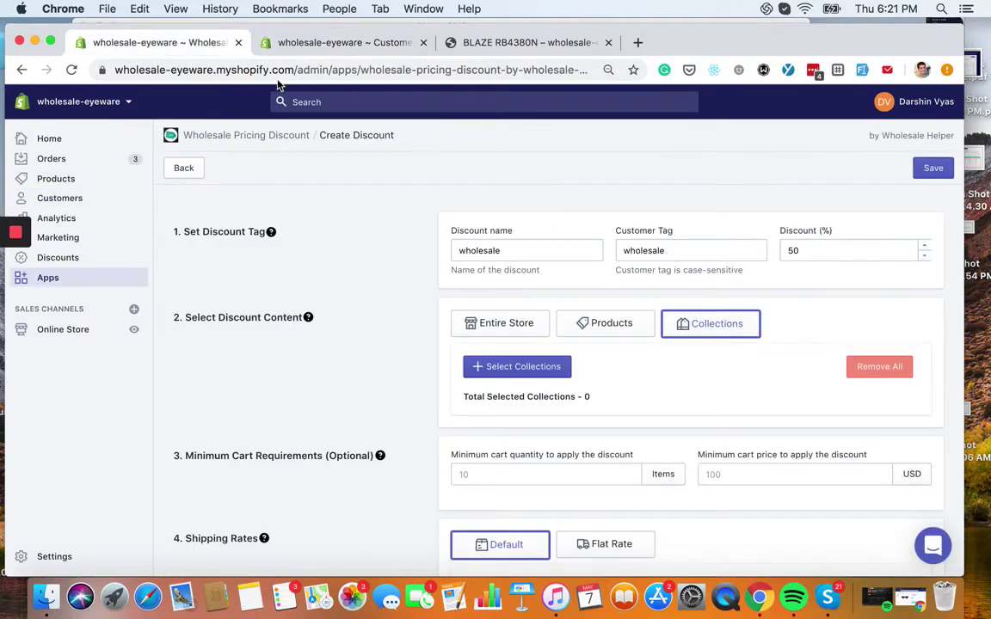
{"action": "left_click", "coordinate": [593, 325]}
{"action": "left_click", "coordinate": [533, 369]}
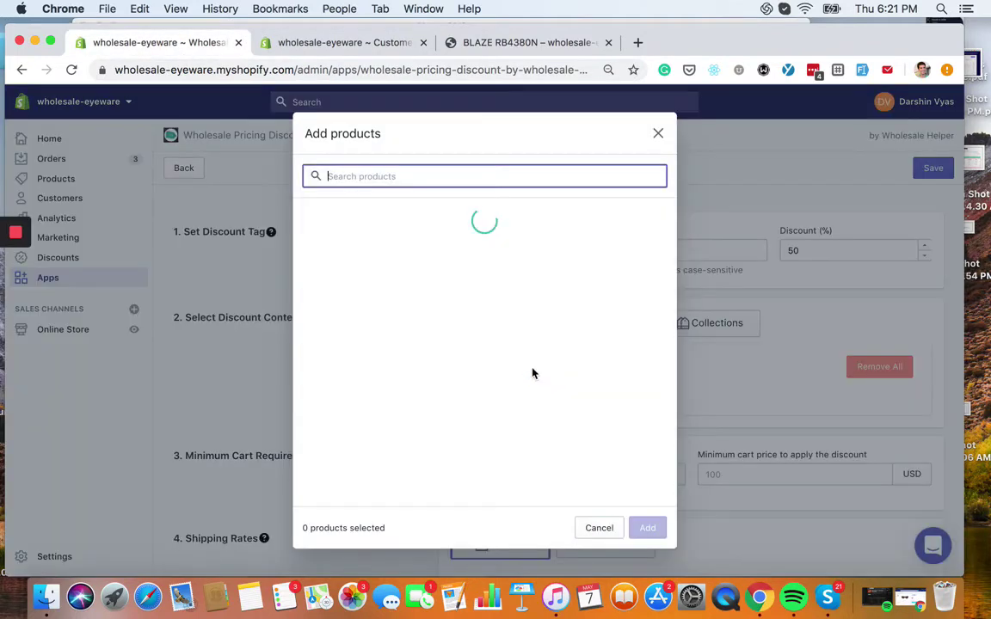
{"action": "key", "text": "super+v"}
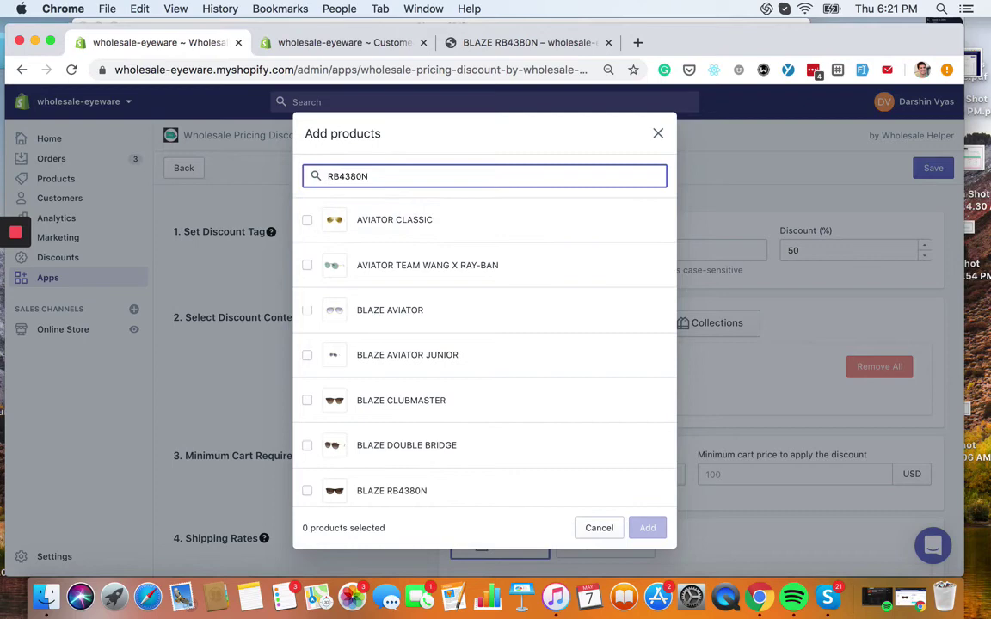
{"action": "left_click", "coordinate": [384, 236]}
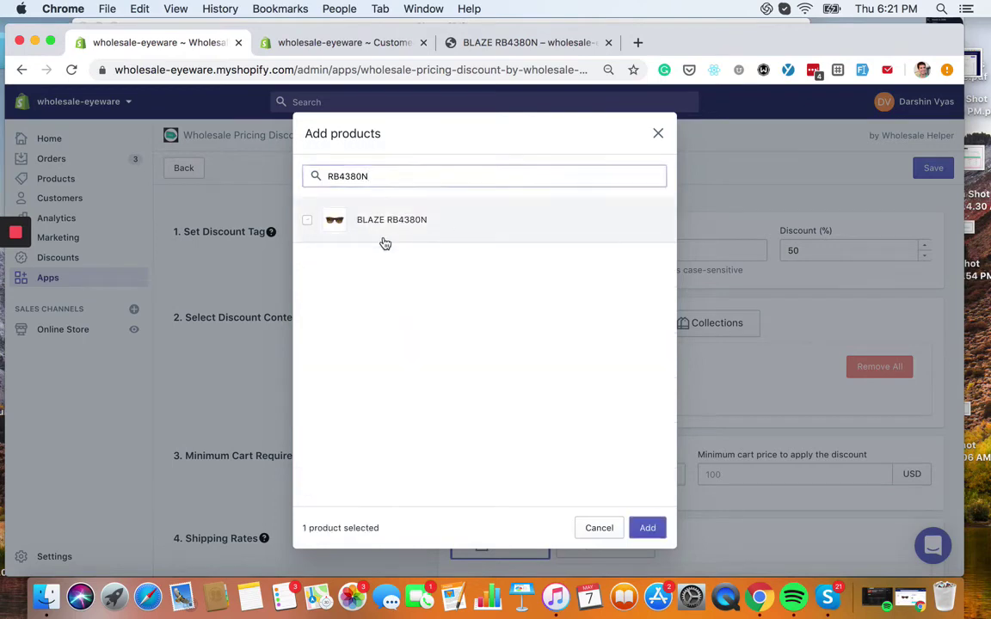
{"action": "left_click", "coordinate": [645, 528]}
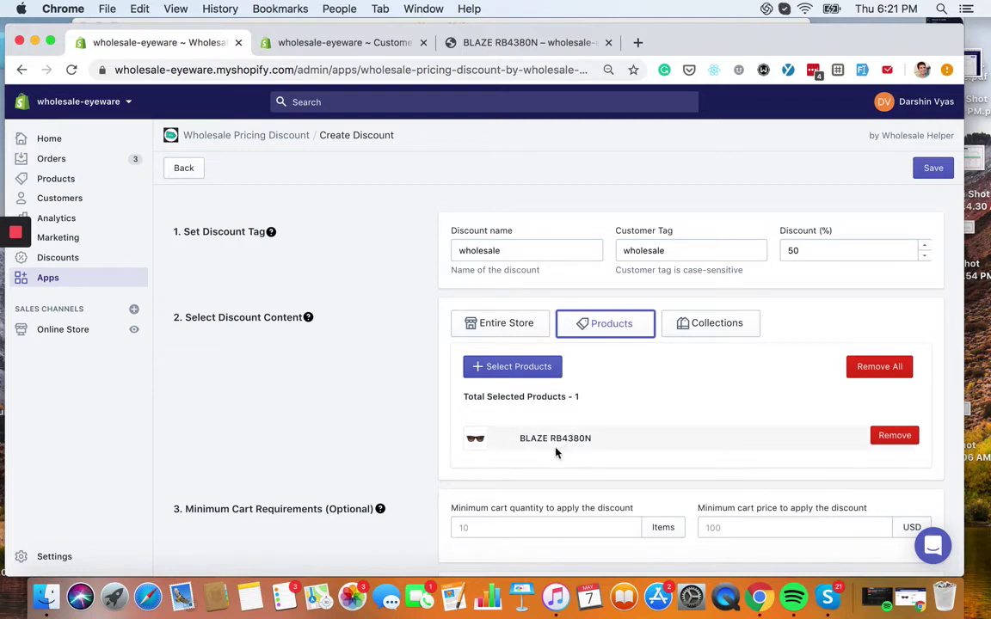
{"action": "scroll", "coordinate": [566, 449], "scroll_direction": "down", "scroll_amount": 1}
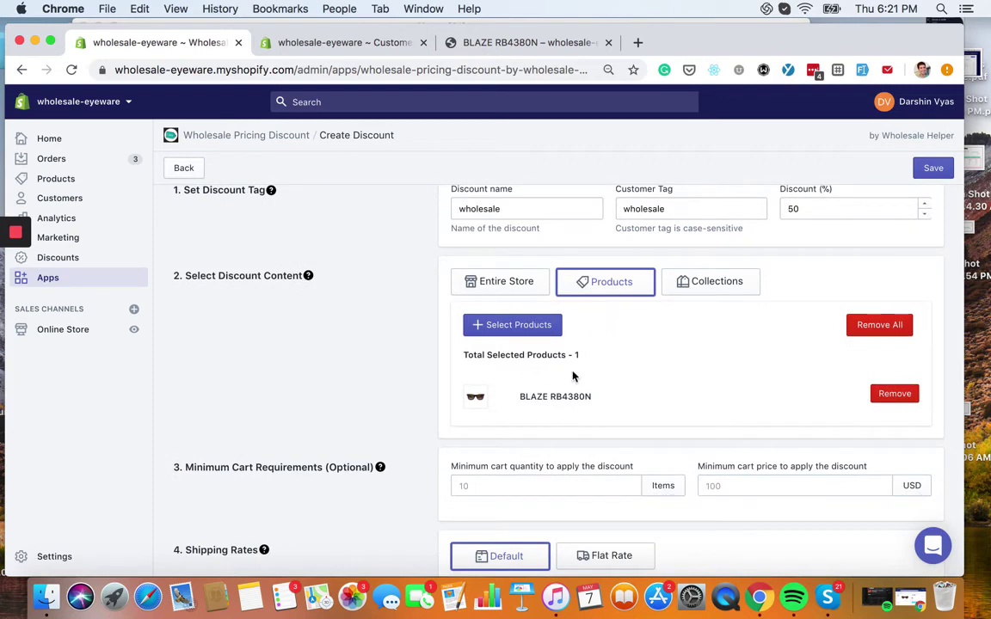
{"action": "scroll", "coordinate": [584, 417], "scroll_direction": "down", "scroll_amount": 2}
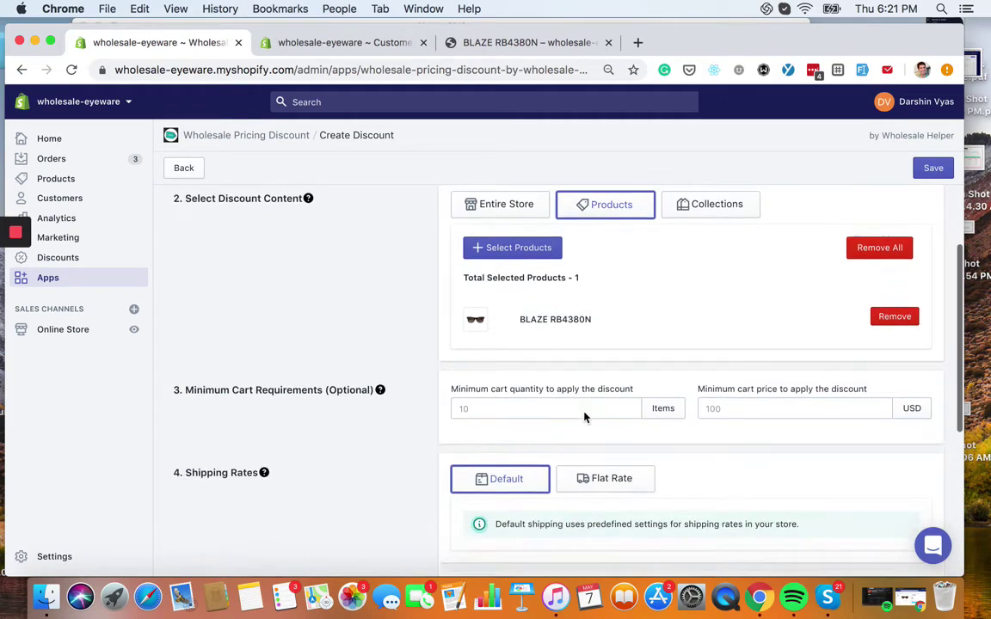
Set minimum cart quantity 1 and minimum cart price 1, then save the wholesale group
{"action": "left_click", "coordinate": [559, 407]}
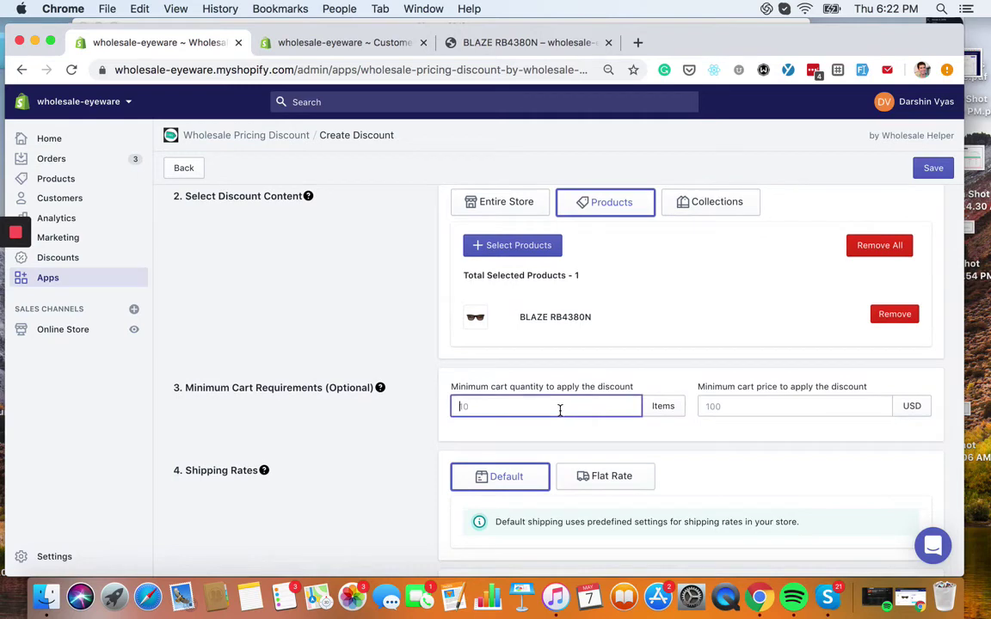
{"action": "type", "text": "1"}
{"action": "left_click", "coordinate": [738, 405]}
{"action": "type", "text": "1"}
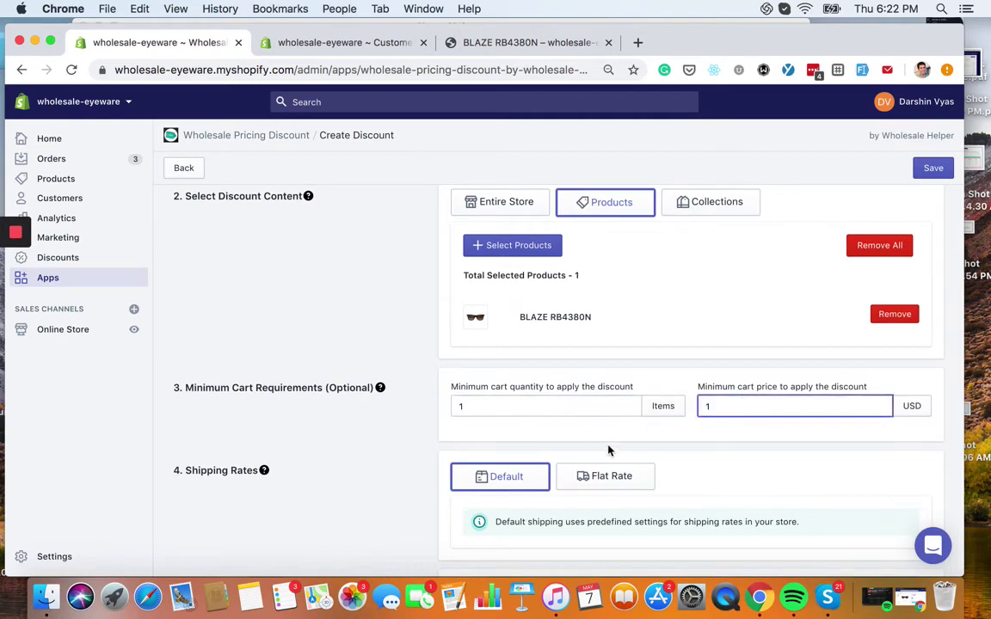
{"action": "scroll", "coordinate": [608, 450], "scroll_direction": "down", "scroll_amount": 5}
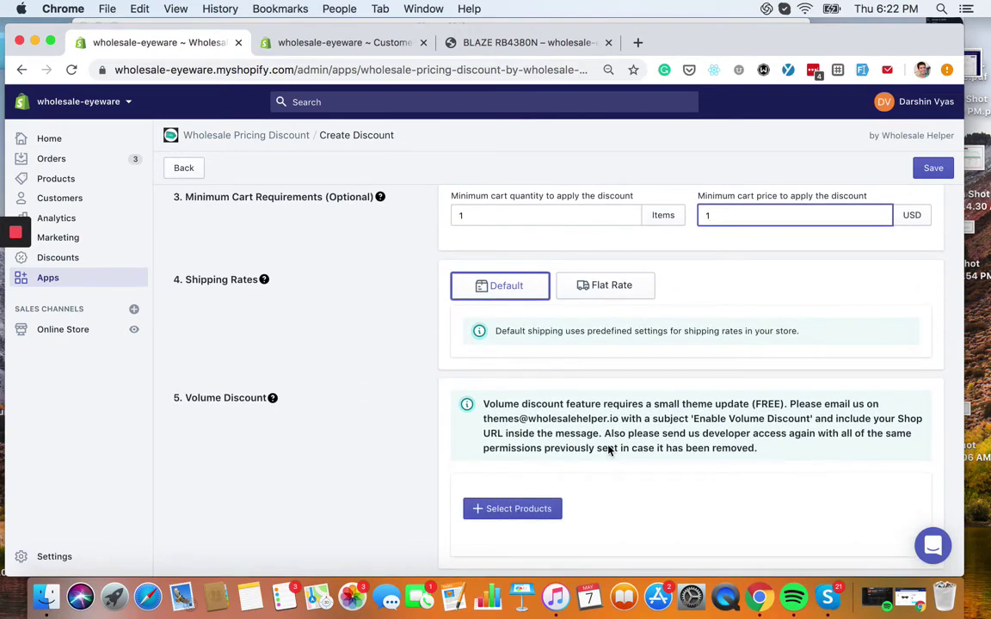
{"action": "scroll", "coordinate": [608, 449], "scroll_direction": "down", "scroll_amount": 2}
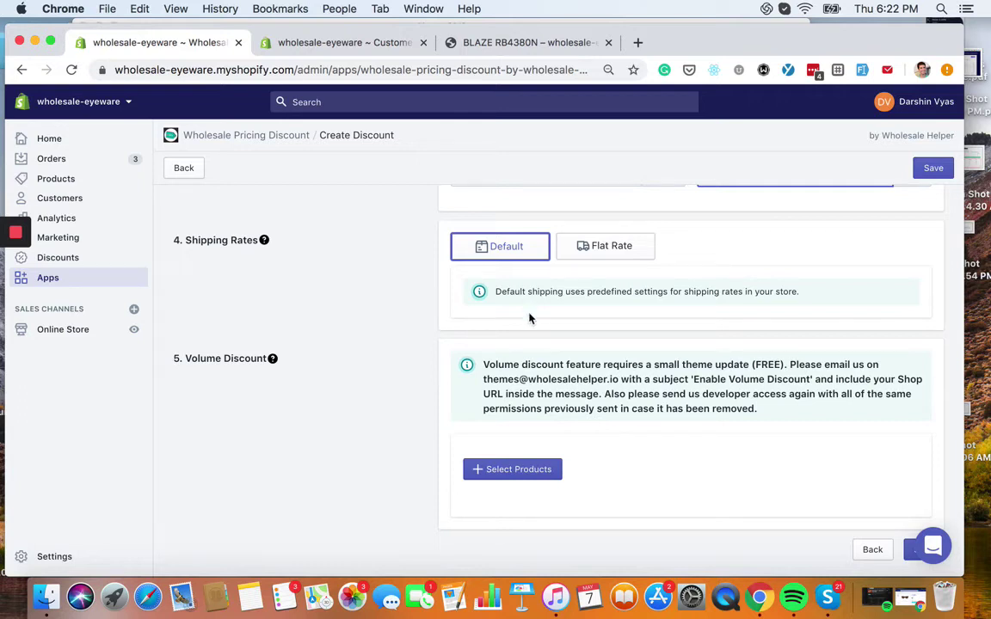
{"action": "scroll", "coordinate": [533, 376], "scroll_direction": "down", "scroll_amount": 3}
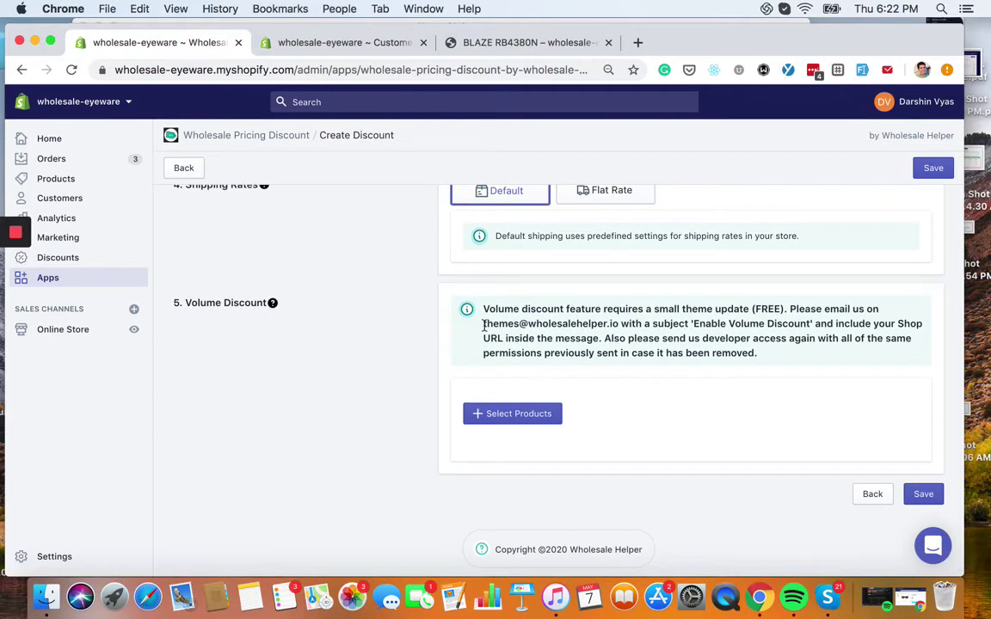
{"action": "left_click", "coordinate": [938, 497]}
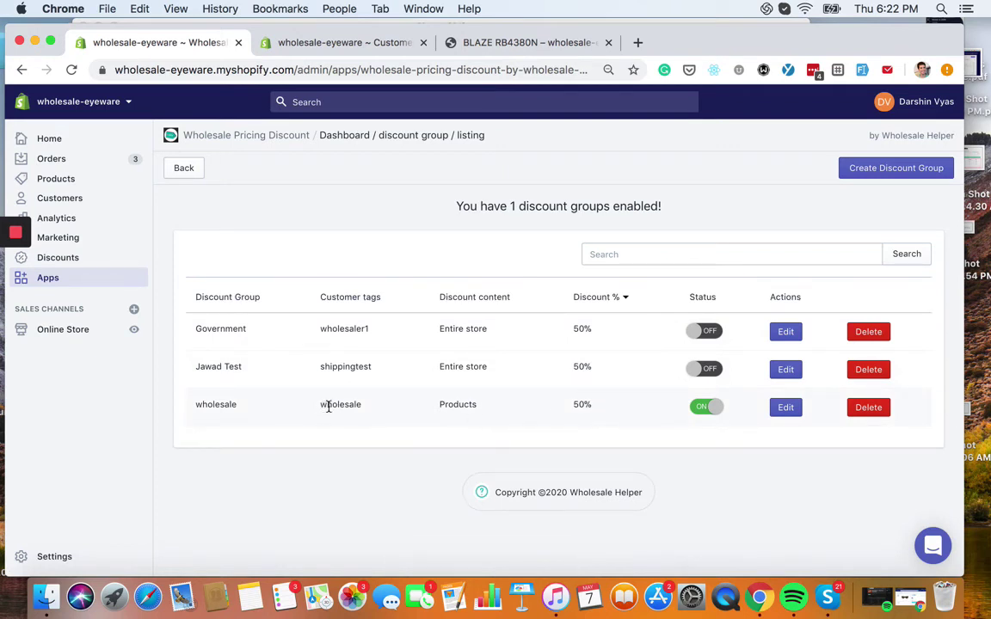
Open the new customer's details and reload the BLAZE RB4380N product page to check its price
{"action": "left_click", "coordinate": [374, 52]}
{"action": "left_click", "coordinate": [233, 318]}
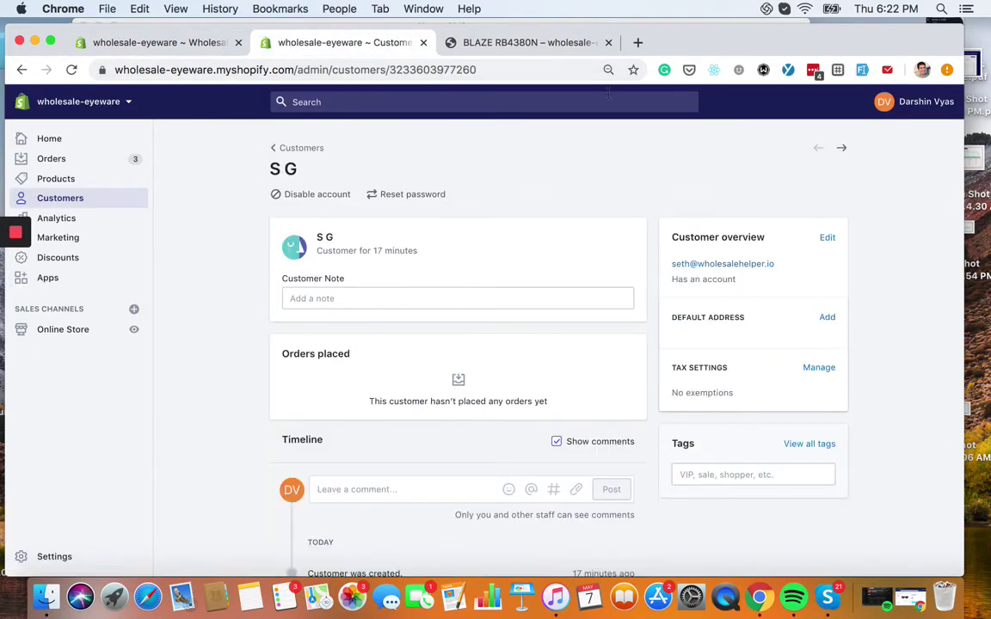
{"action": "left_click", "coordinate": [555, 50]}
{"action": "left_click", "coordinate": [537, 67]}
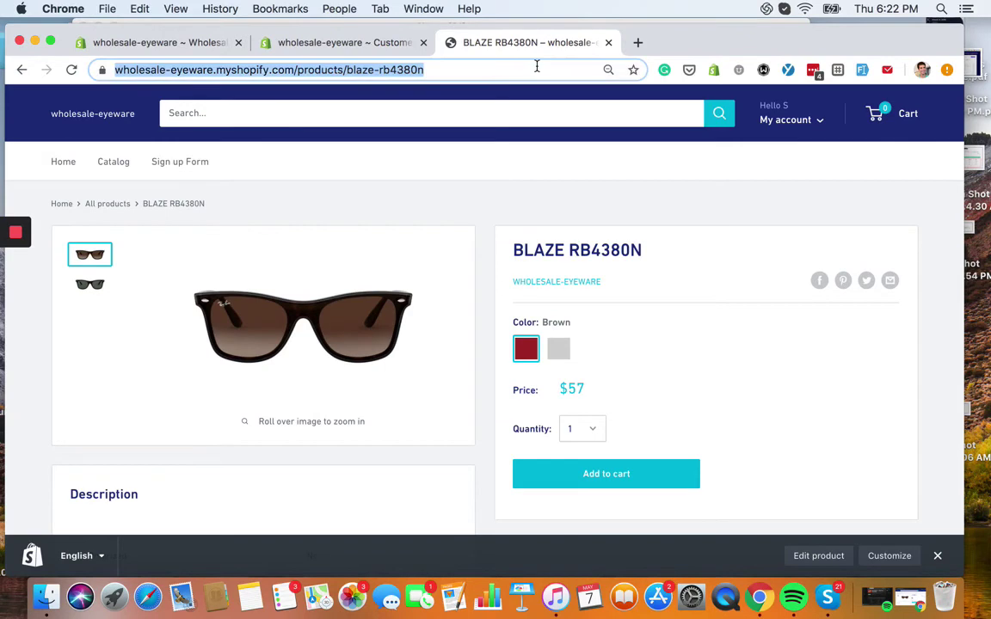
{"action": "key", "text": "Return"}
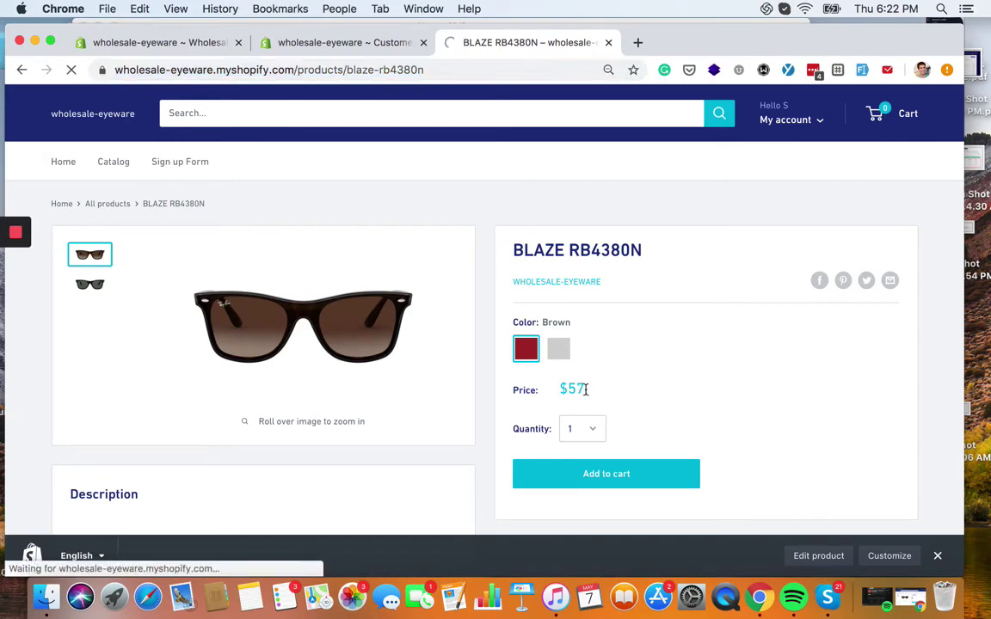
{"action": "left_click", "coordinate": [350, 49]}
Add the 'wholesale' tag to the customer and save the record
{"action": "left_click", "coordinate": [714, 474]}
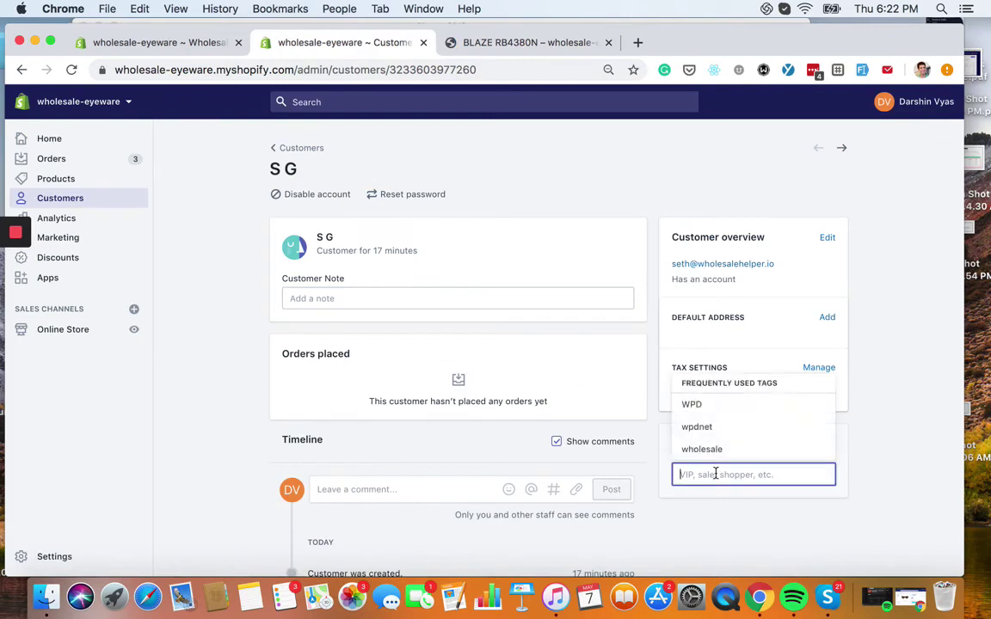
{"action": "type", "text": "wholesale"}
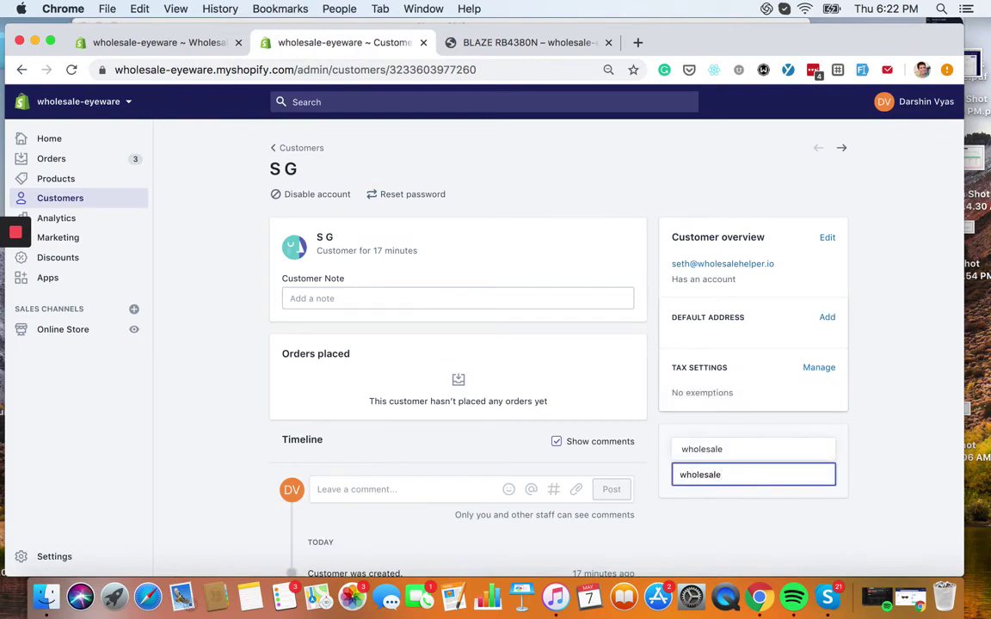
{"action": "key", "text": "BackSpace"}
{"action": "key", "text": "BackSpace"}
{"action": "key", "text": "BackSpace"}
{"action": "key", "text": "BackSpace"}
{"action": "key", "text": "BackSpace"}
{"action": "key", "text": "BackSpace"}
{"action": "key", "text": "BackSpace"}
{"action": "key", "text": "BackSpace"}
{"action": "key", "text": "BackSpace"}
{"action": "left_click", "coordinate": [681, 535]}
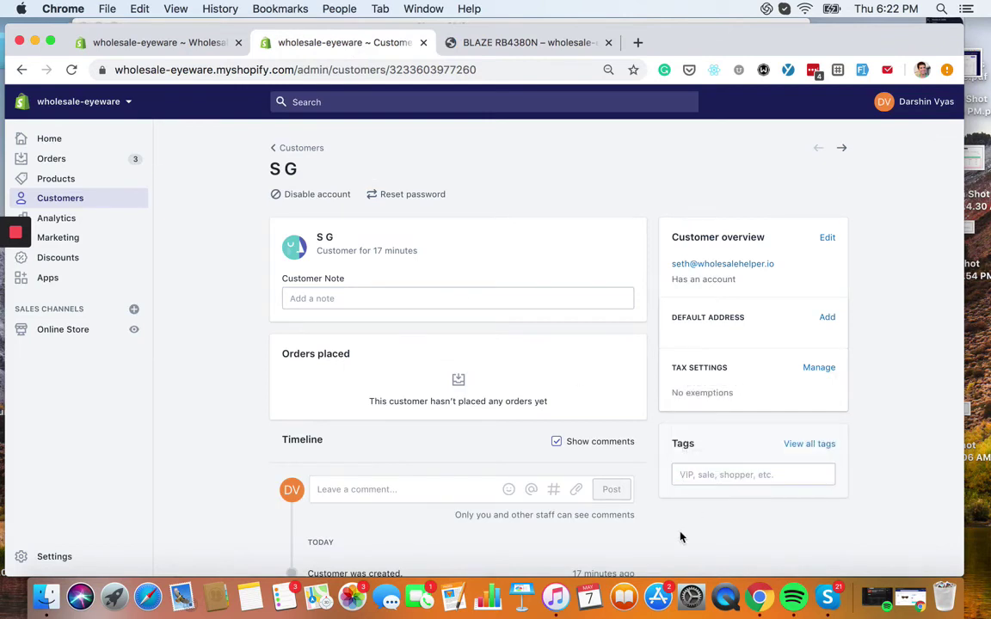
{"action": "left_click", "coordinate": [705, 471]}
{"action": "type", "text": "who"}
{"action": "left_click", "coordinate": [701, 451]}
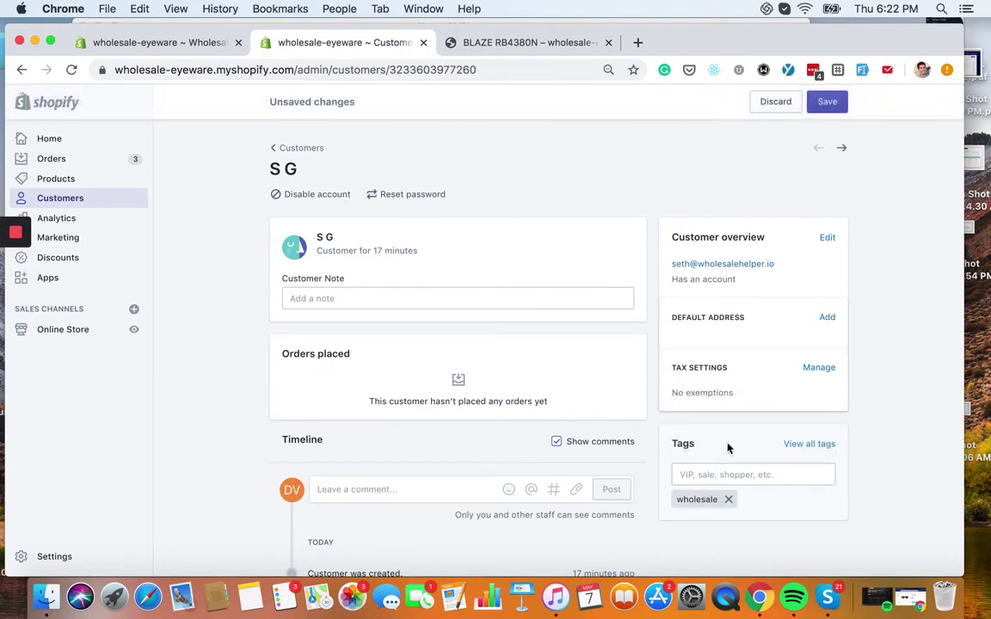
{"action": "left_click", "coordinate": [826, 110]}
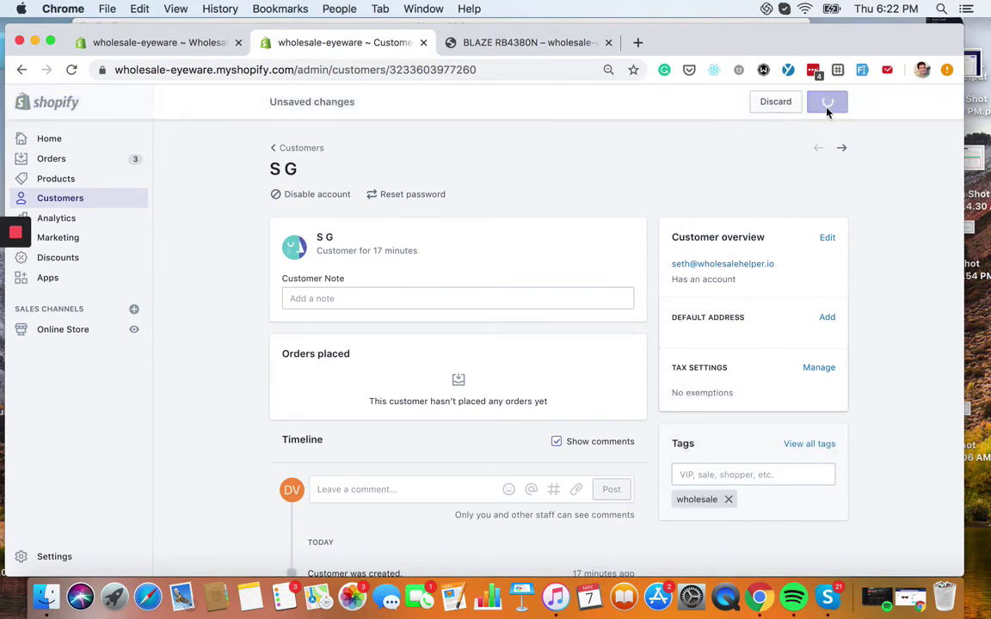
Reload the BLAZE RB4380N page to see $28.50 instead of $57, then return to the discount app
{"action": "left_click", "coordinate": [531, 43]}
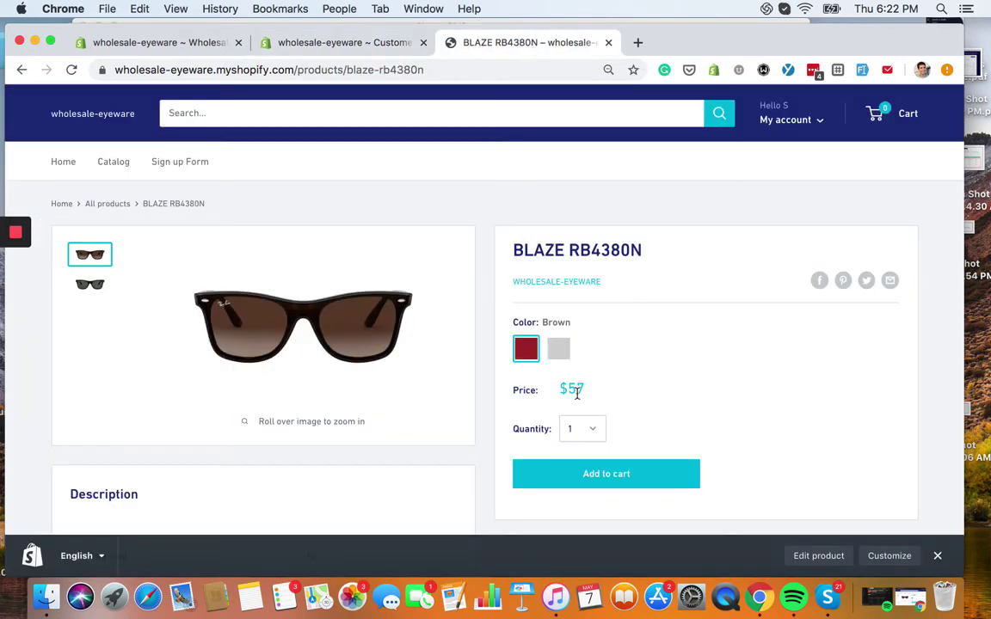
{"action": "left_click", "coordinate": [429, 69]}
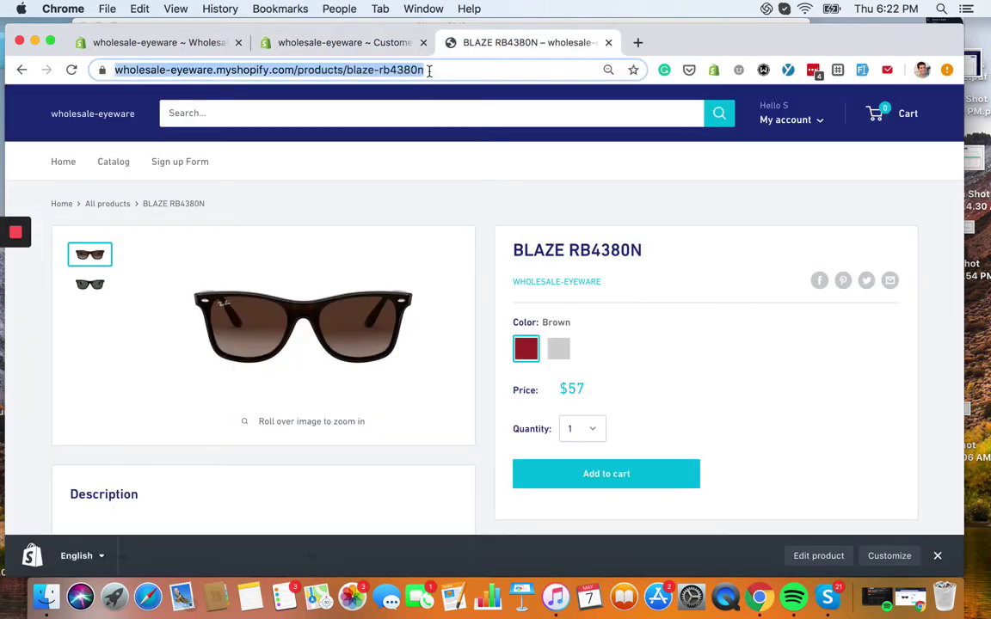
{"action": "key", "text": "Return"}
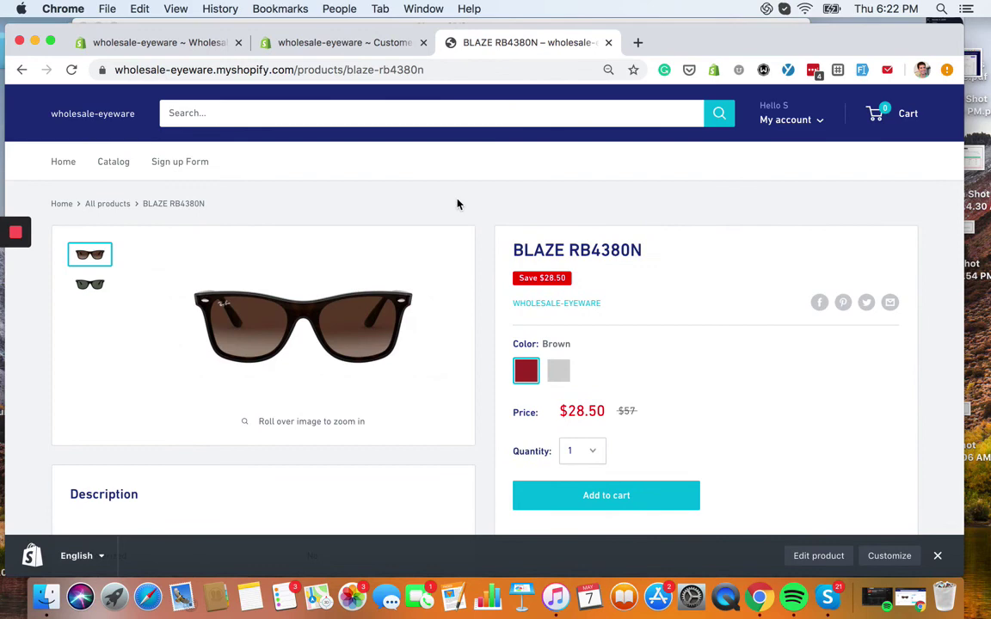
{"action": "left_click", "coordinate": [371, 44]}
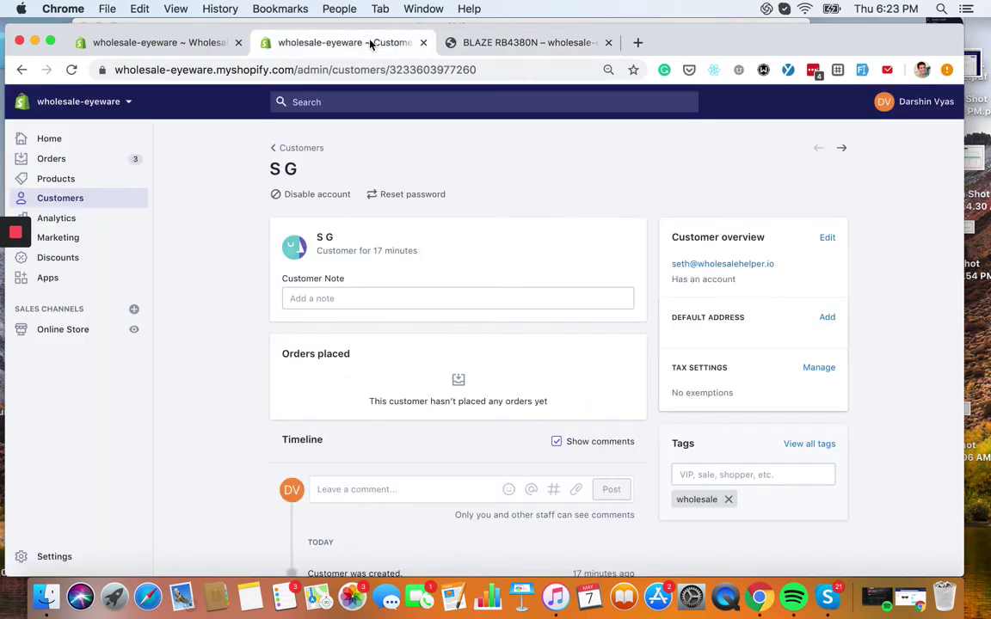
{"action": "left_click", "coordinate": [192, 41]}
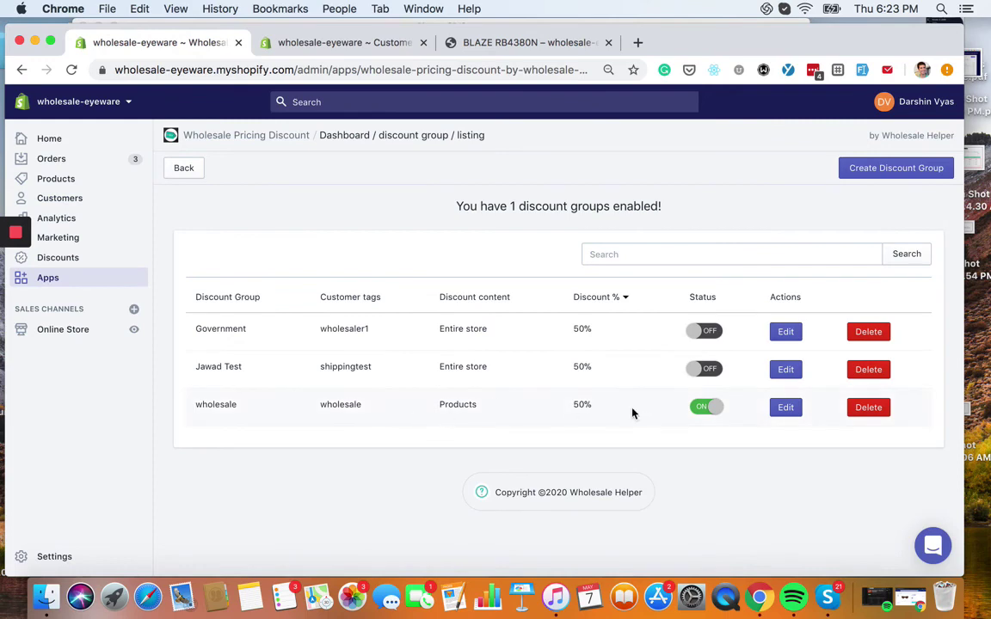
Open the wholesale group for editing, then reload the private-window product page to confirm $57
{"action": "left_click", "coordinate": [784, 408]}
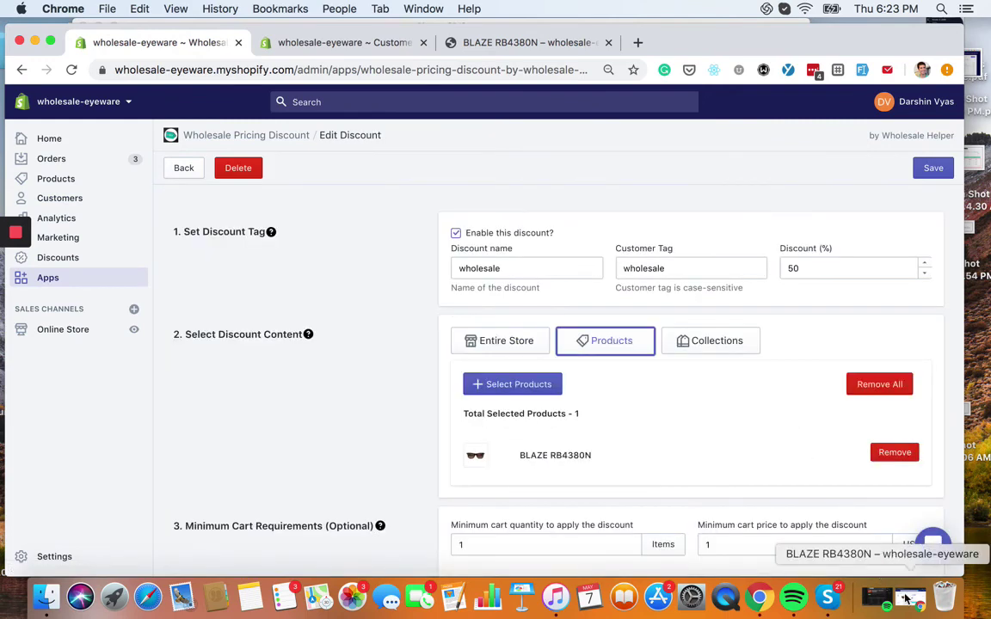
{"action": "left_click", "coordinate": [905, 600]}
{"action": "left_click", "coordinate": [737, 262]}
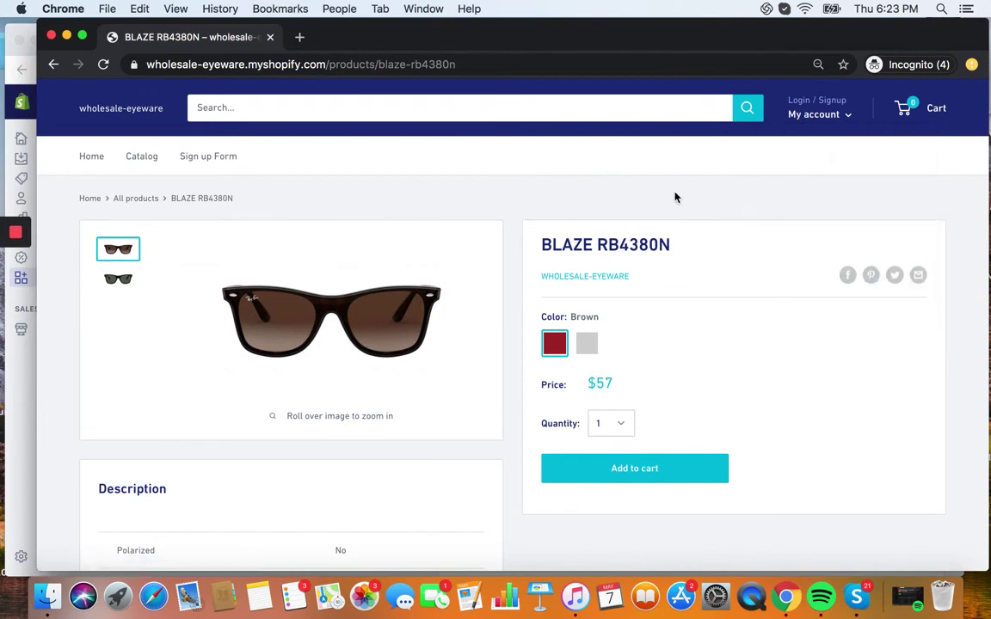
{"action": "left_click", "coordinate": [581, 61]}
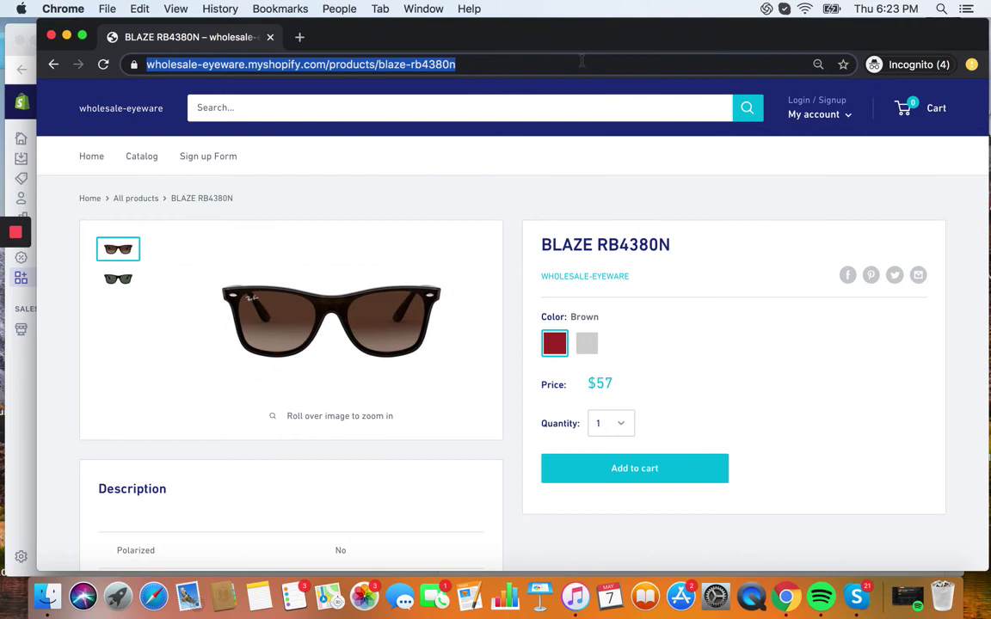
{"action": "key", "text": "Return"}
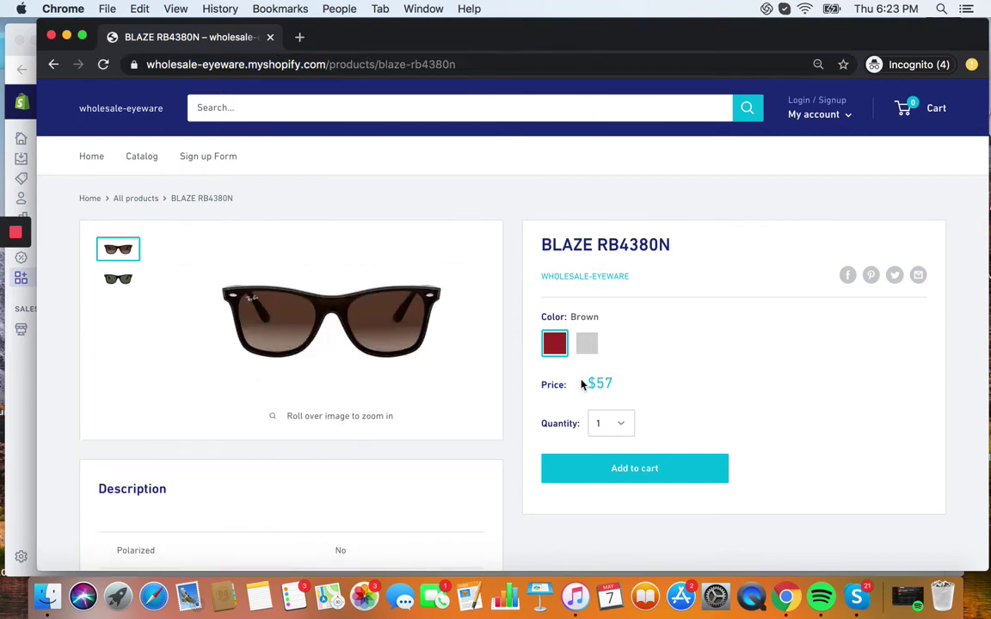
{"action": "left_click", "coordinate": [551, 60]}
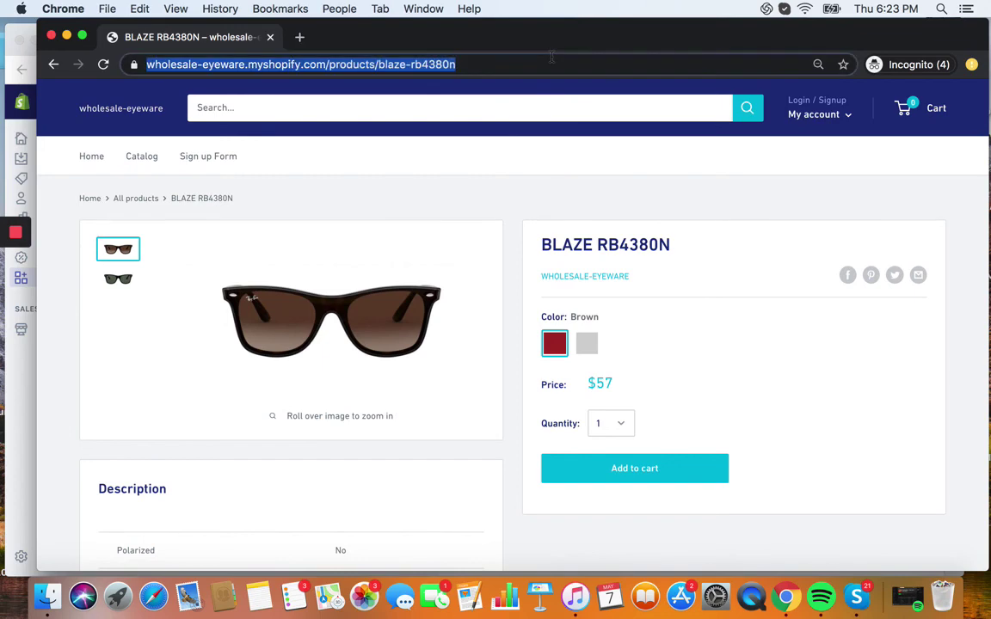
{"action": "key", "text": "Return"}
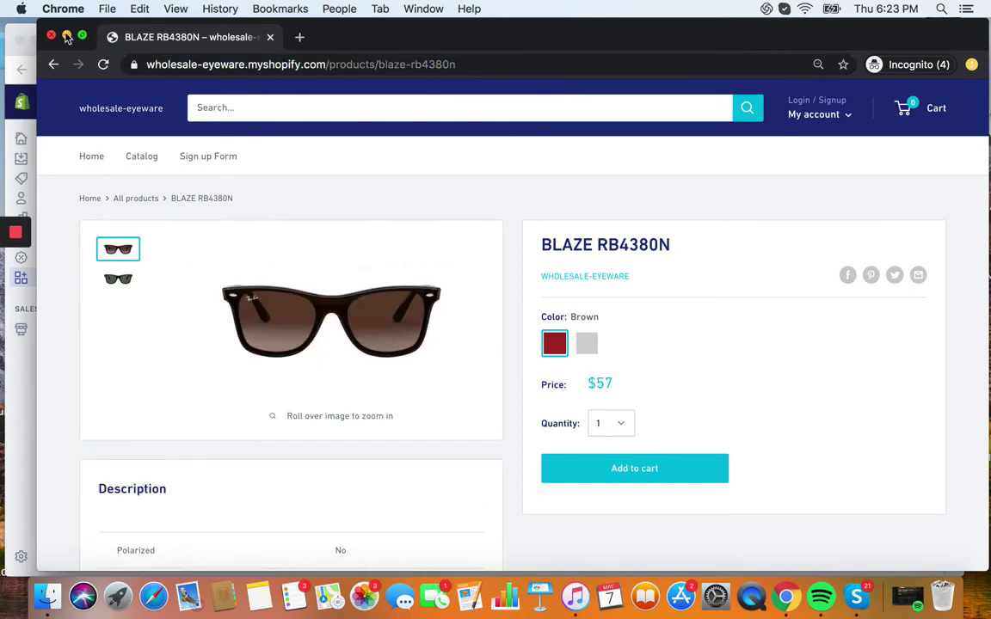
{"action": "left_click", "coordinate": [66, 36]}
Leave the incognito storefront and return to the wholesale discount's edit page (50% off BLAZE RB4380N)
{"action": "left_click", "coordinate": [495, 45]}
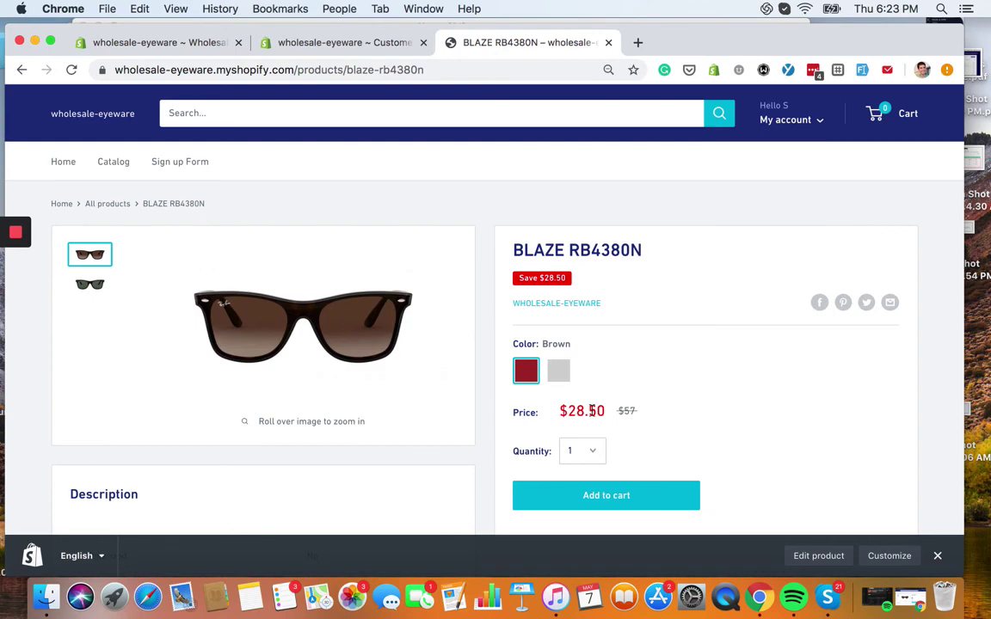
{"action": "left_click", "coordinate": [191, 43]}
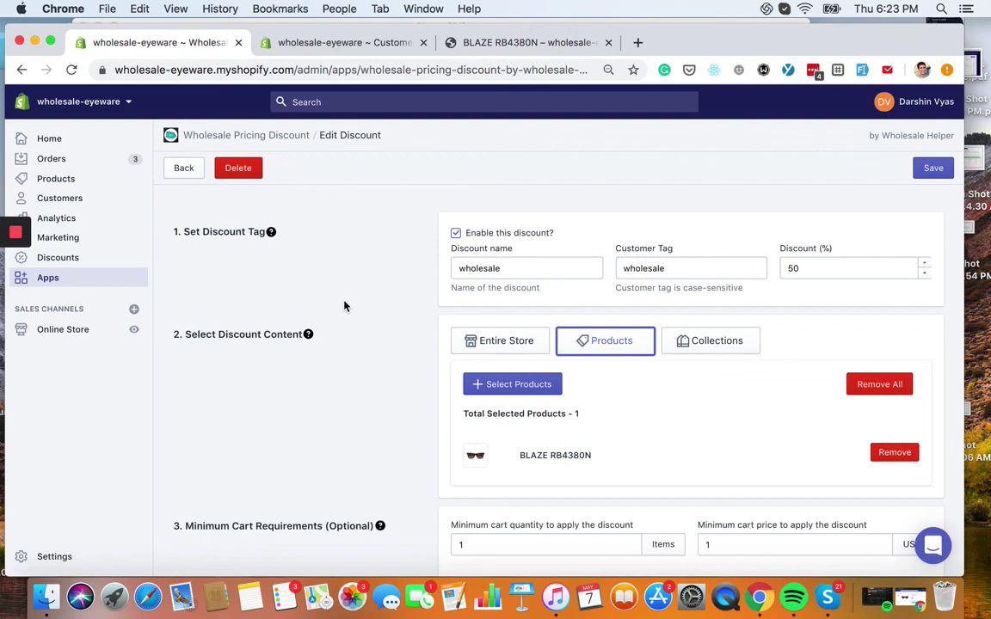
{"action": "mouse_move", "coordinate": [16, 232]}
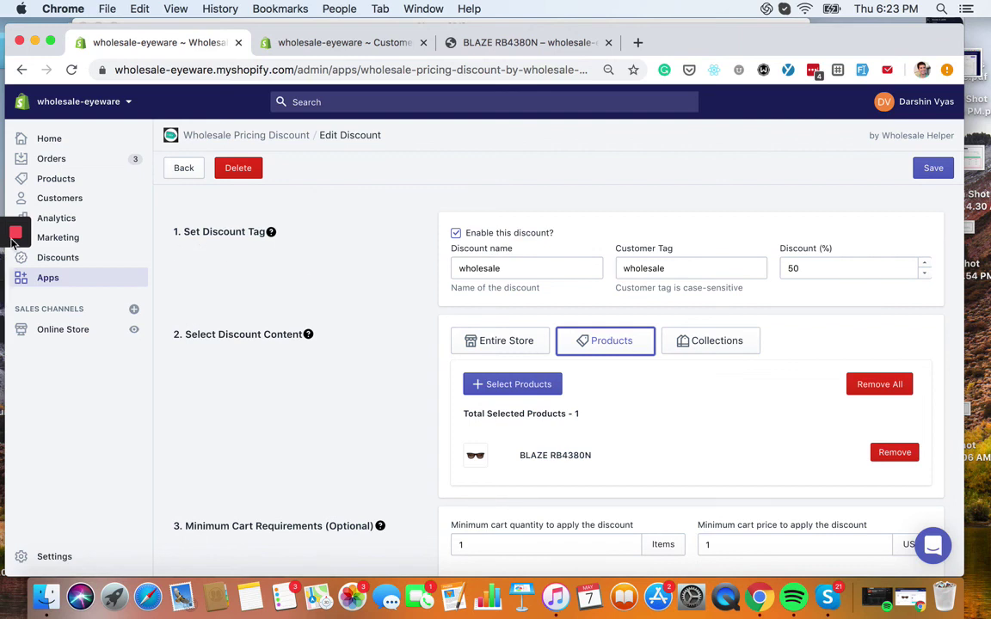